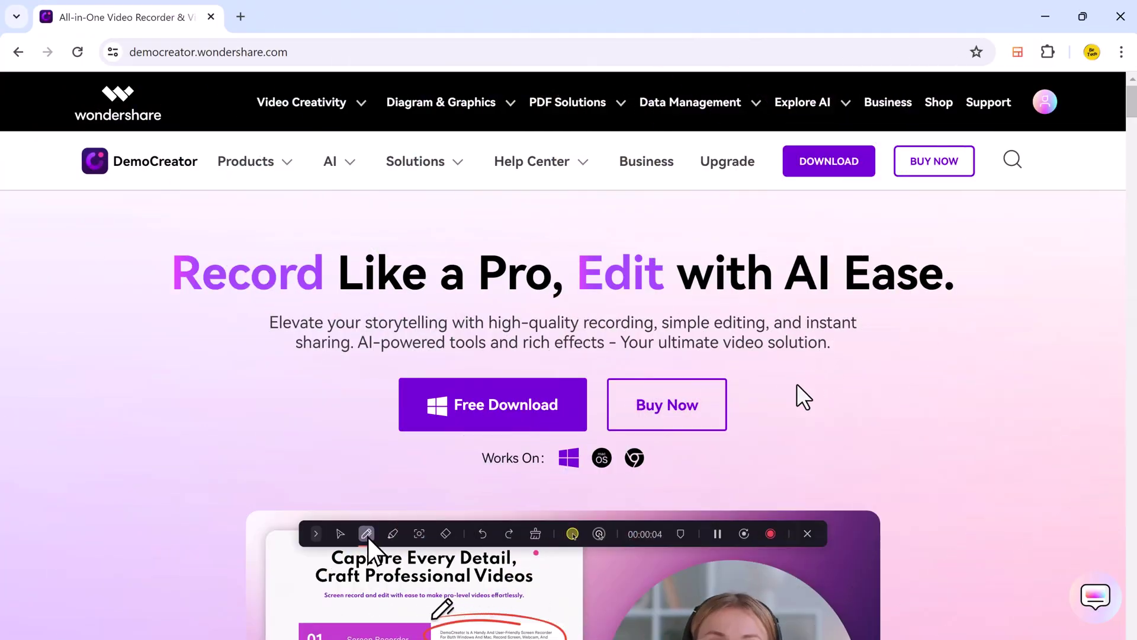
scroll(662, 491, "down", 3)
scroll(662, 492, "down", 3)
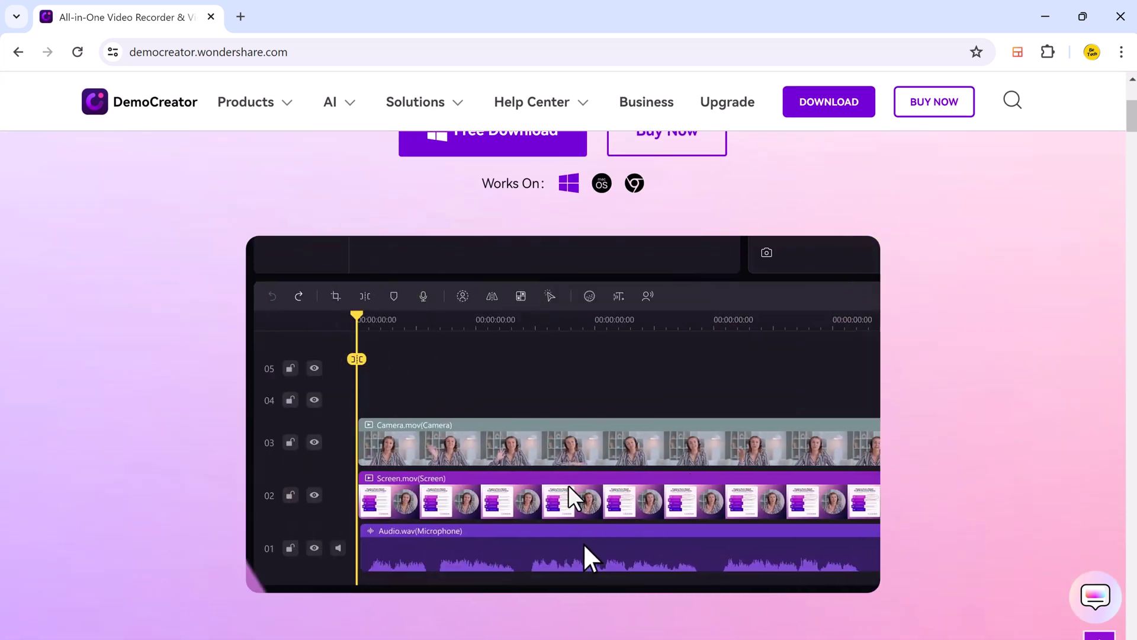
scroll(636, 487, "up", 2)
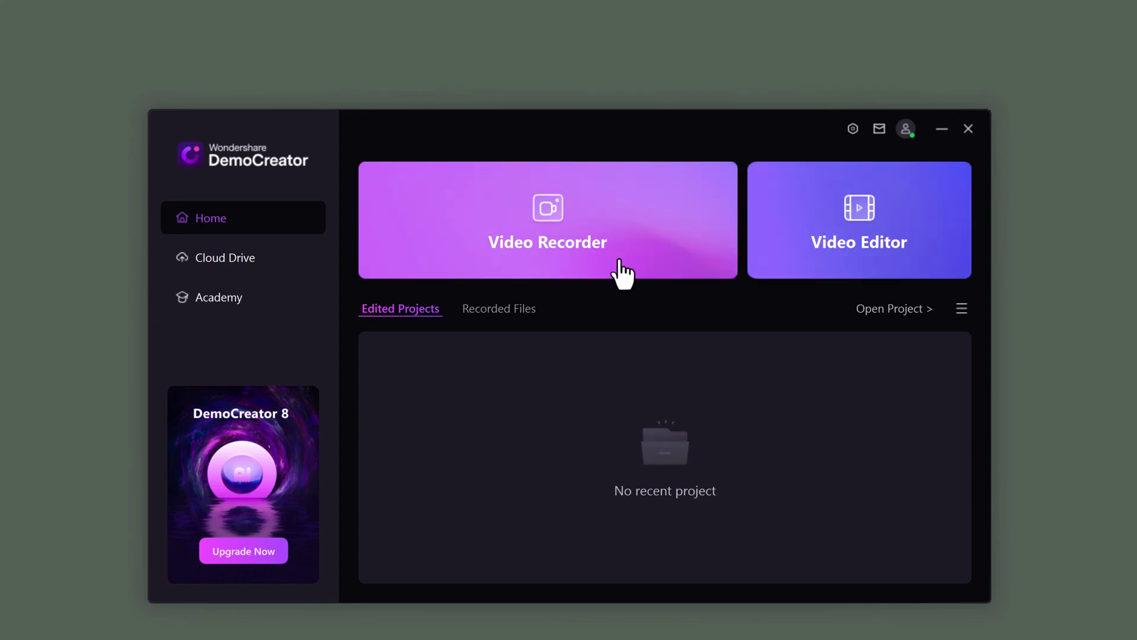
- Open the Video Recorder from the DemoCreator Home screen
left_click(622, 267)
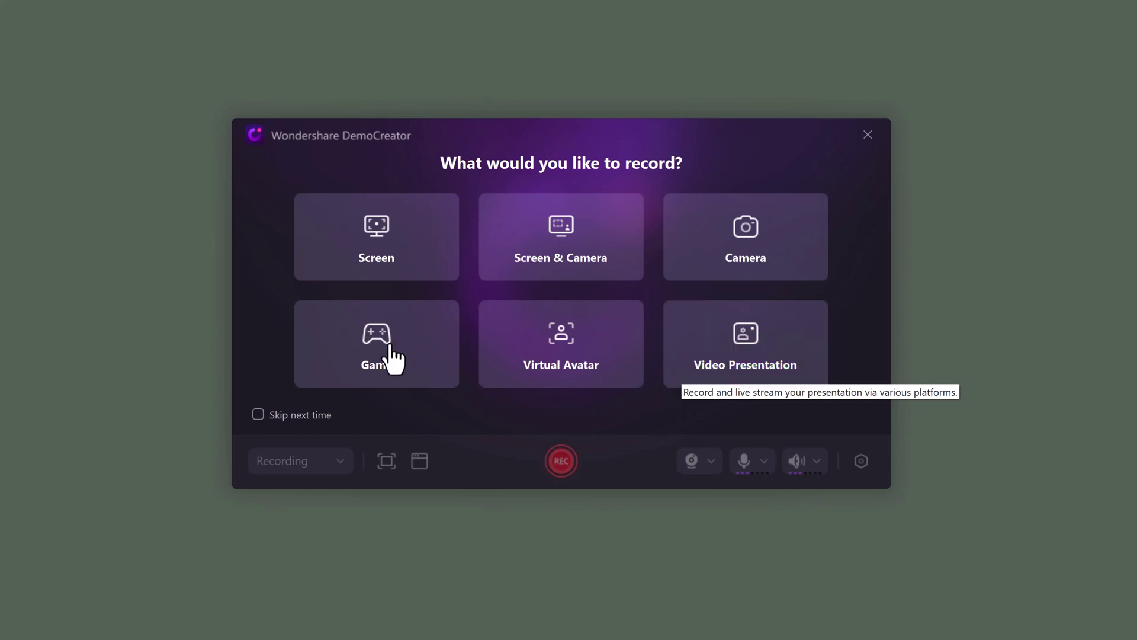
- Choose screen-only recording and change the capture area to 2700×1410
left_click(376, 267)
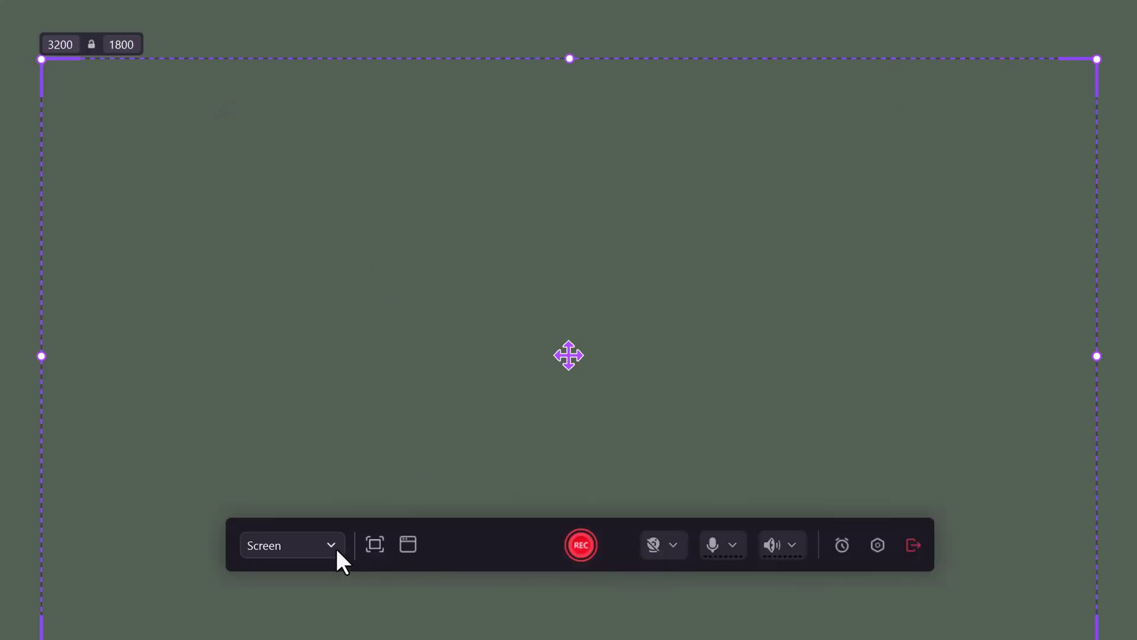
left_click(330, 545)
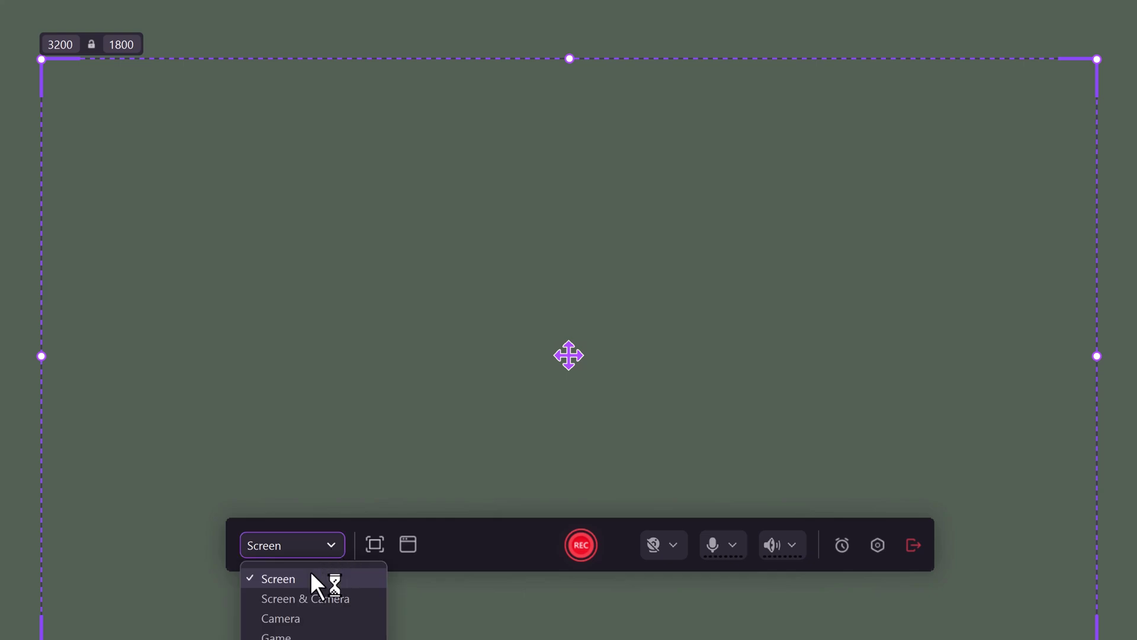
left_click(374, 545)
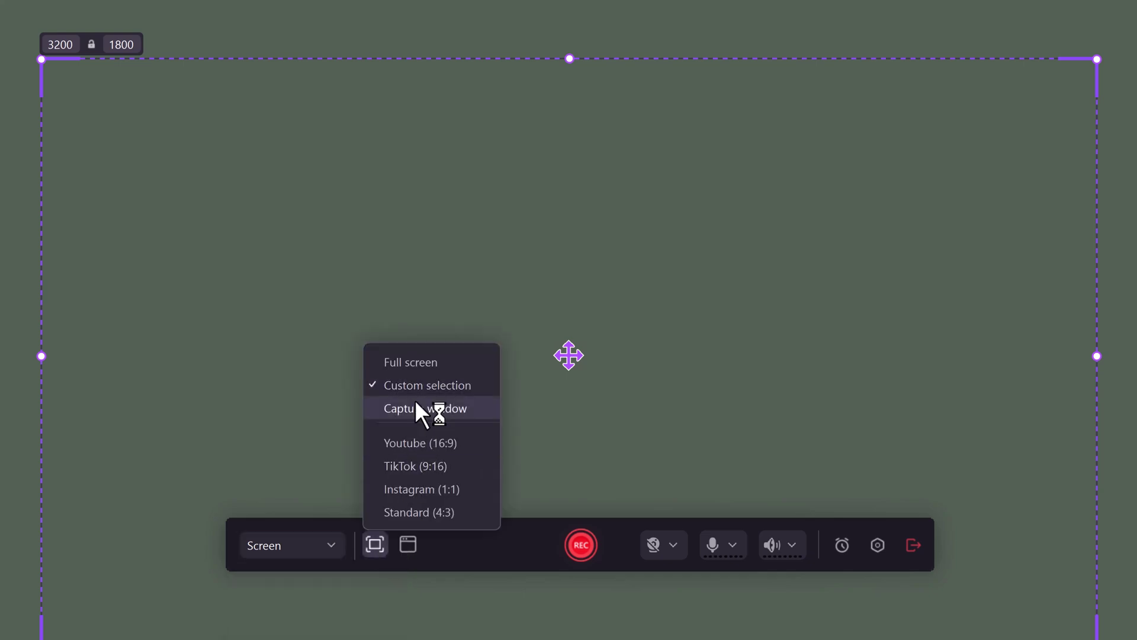
left_click(418, 363)
left_click(372, 547)
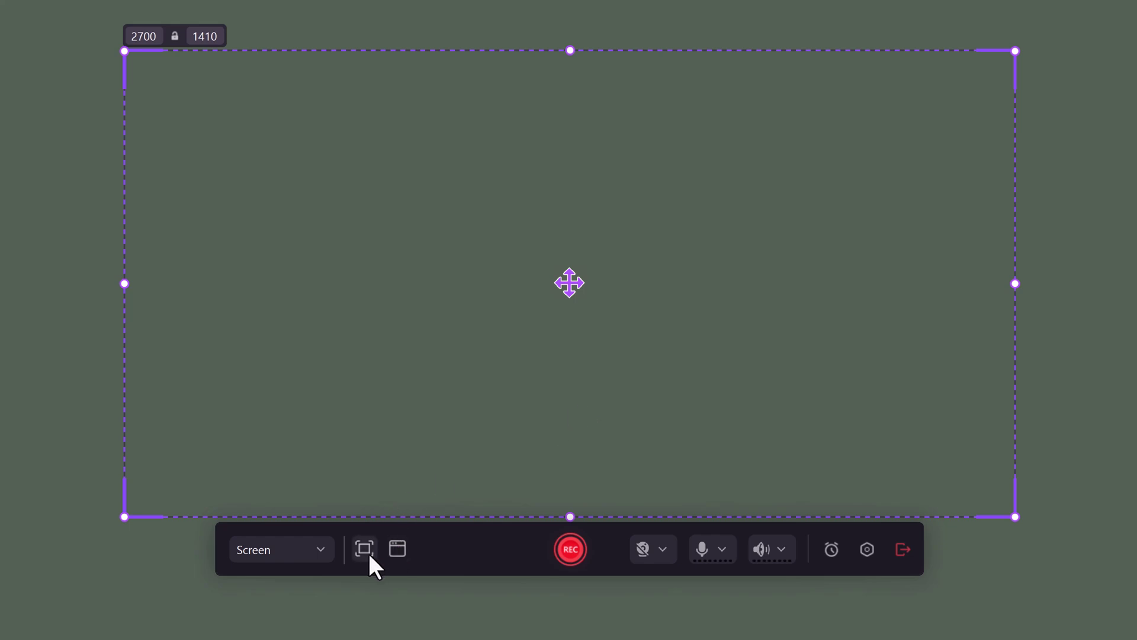
- Review the capture area options and camera list, then bring up Scheduled Recording
left_click(365, 550)
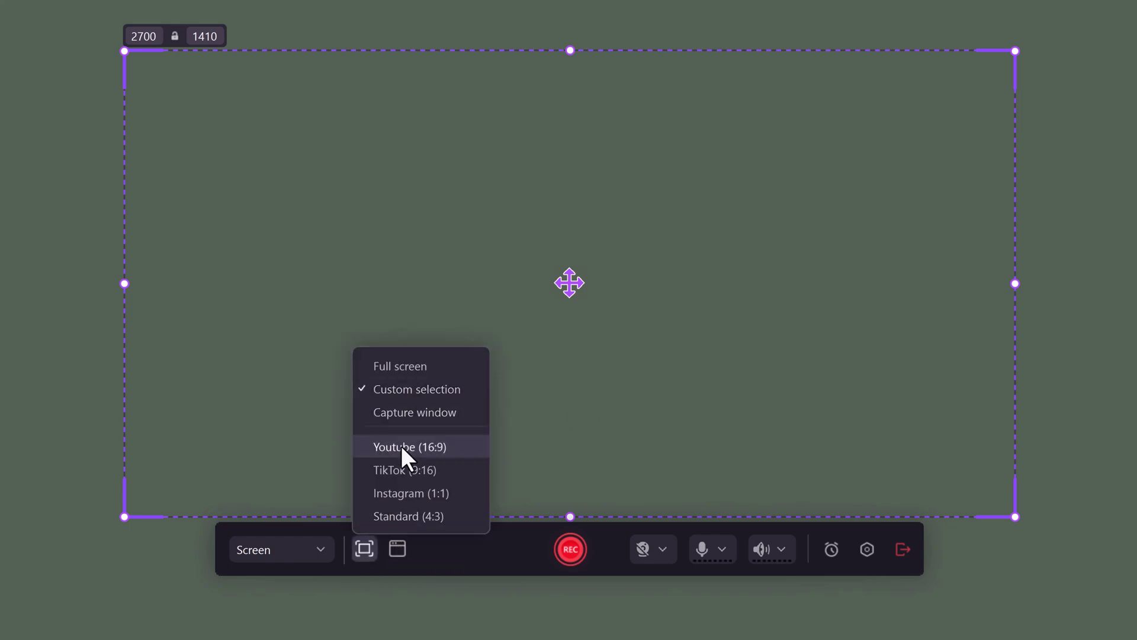
left_click(437, 548)
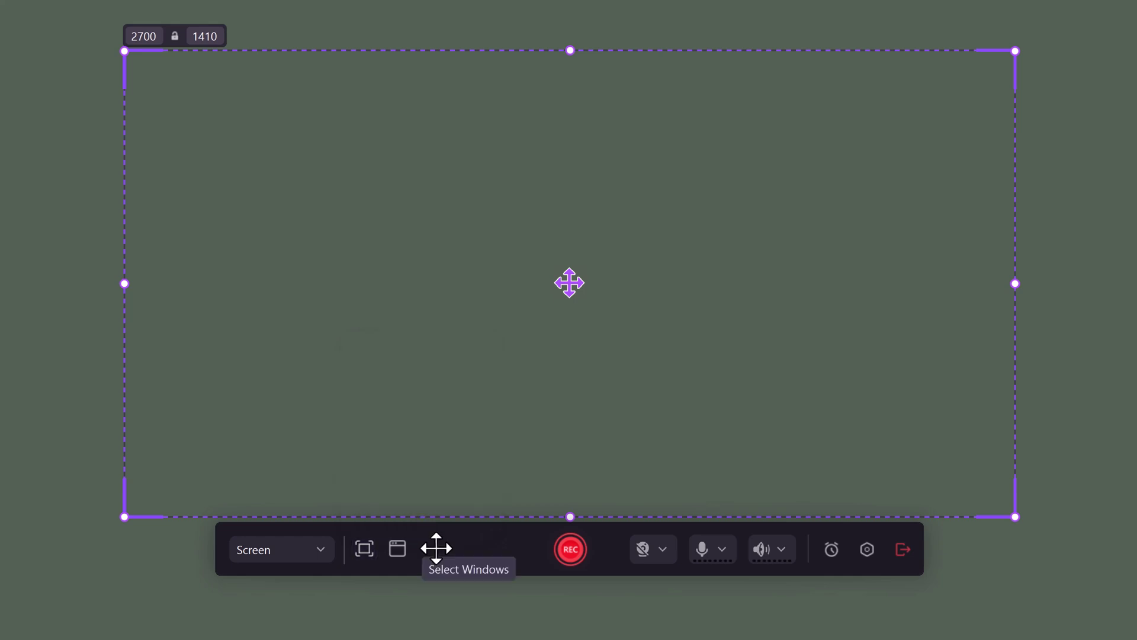
left_click(663, 551)
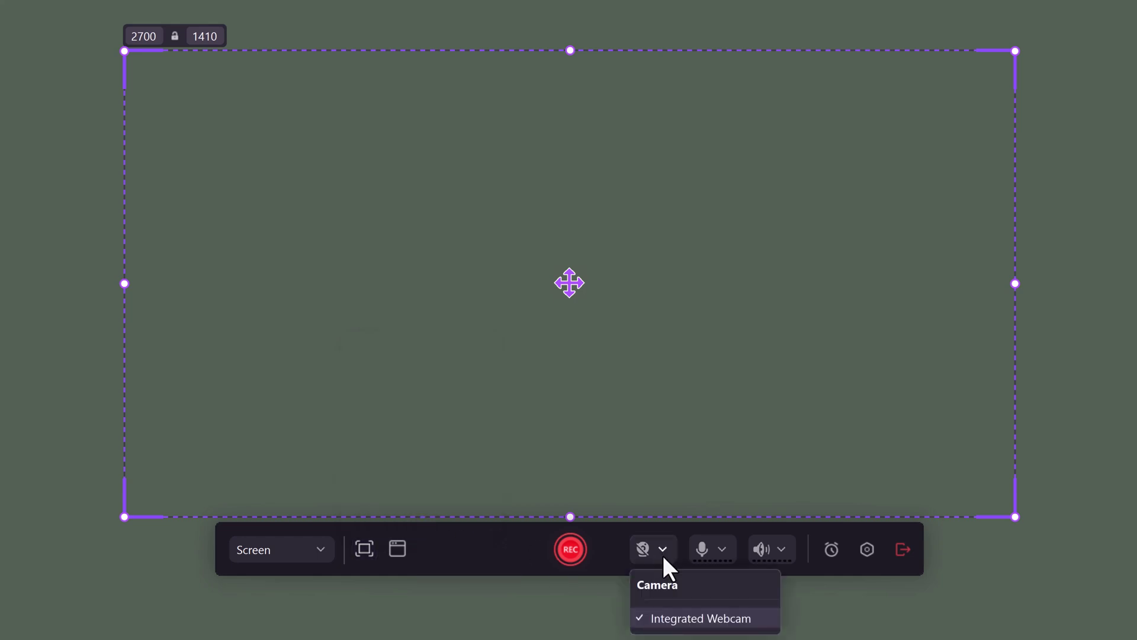
left_click(616, 555)
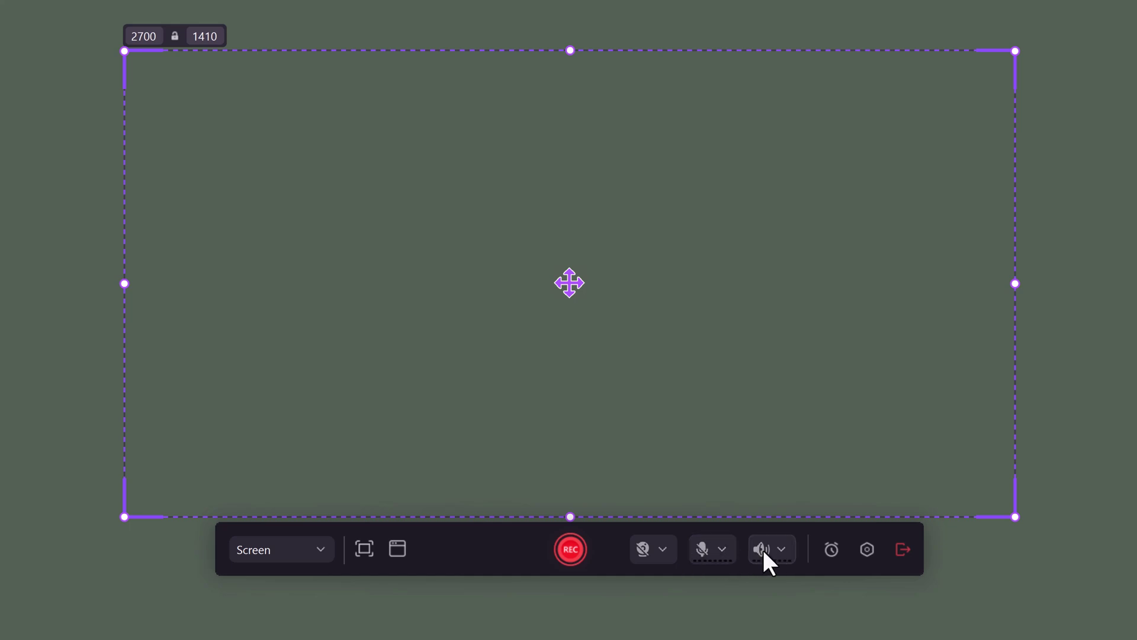
left_click(830, 549)
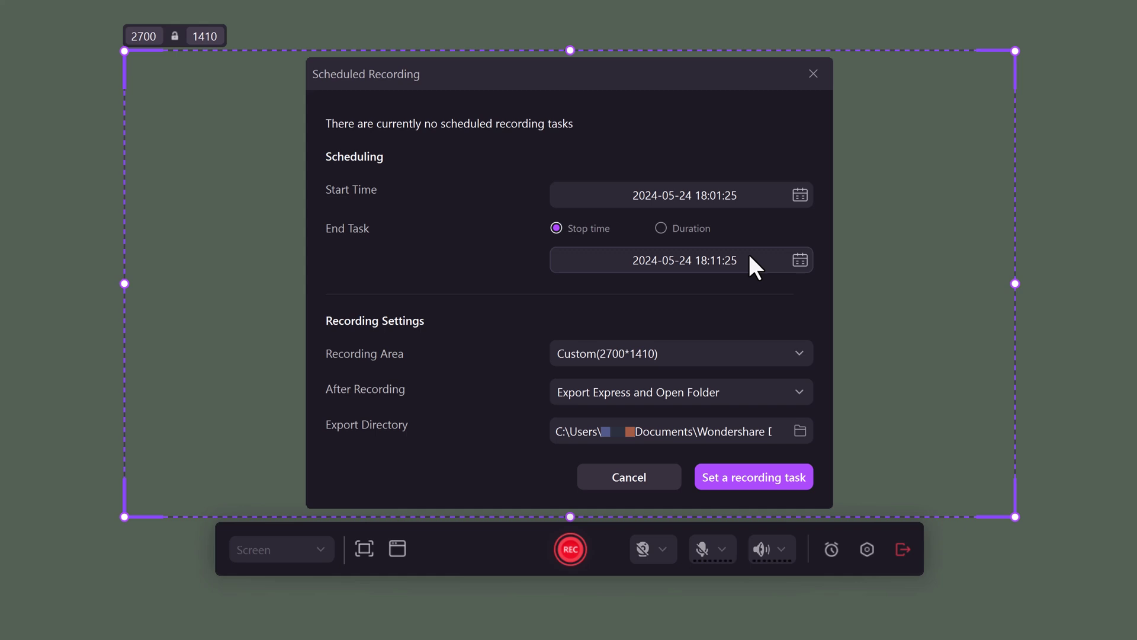
- Set the scheduled Recording Area to Full screen (3456×2160)
left_click(700, 354)
left_click(681, 388)
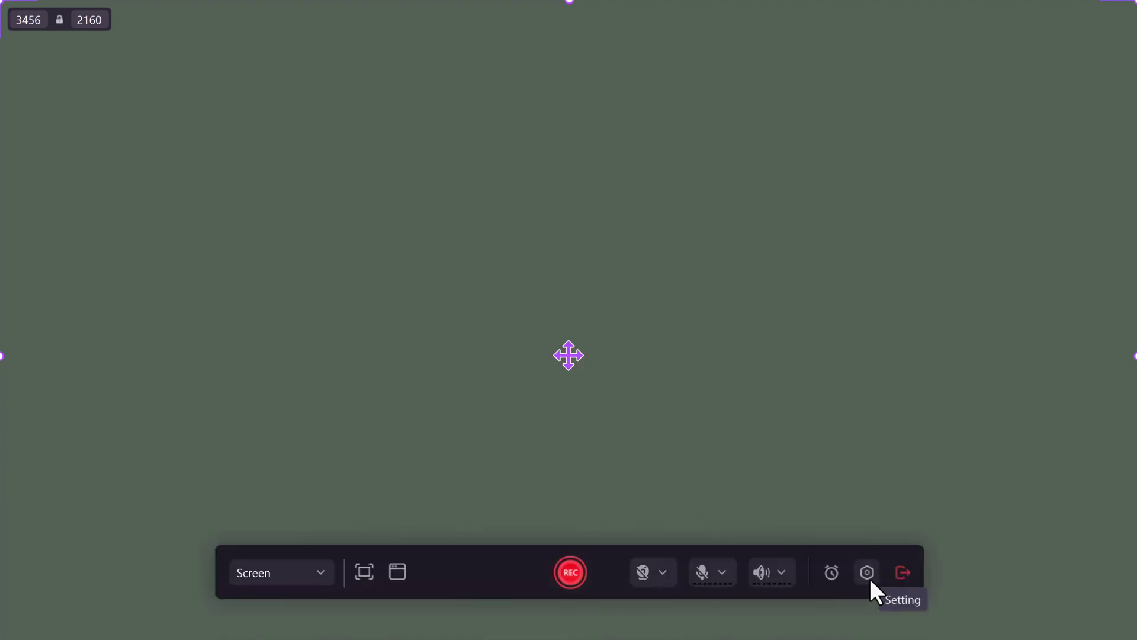
- Set video Quality to High at 30 fps, review Webcam and Shortcuts, and save settings
left_click(867, 573)
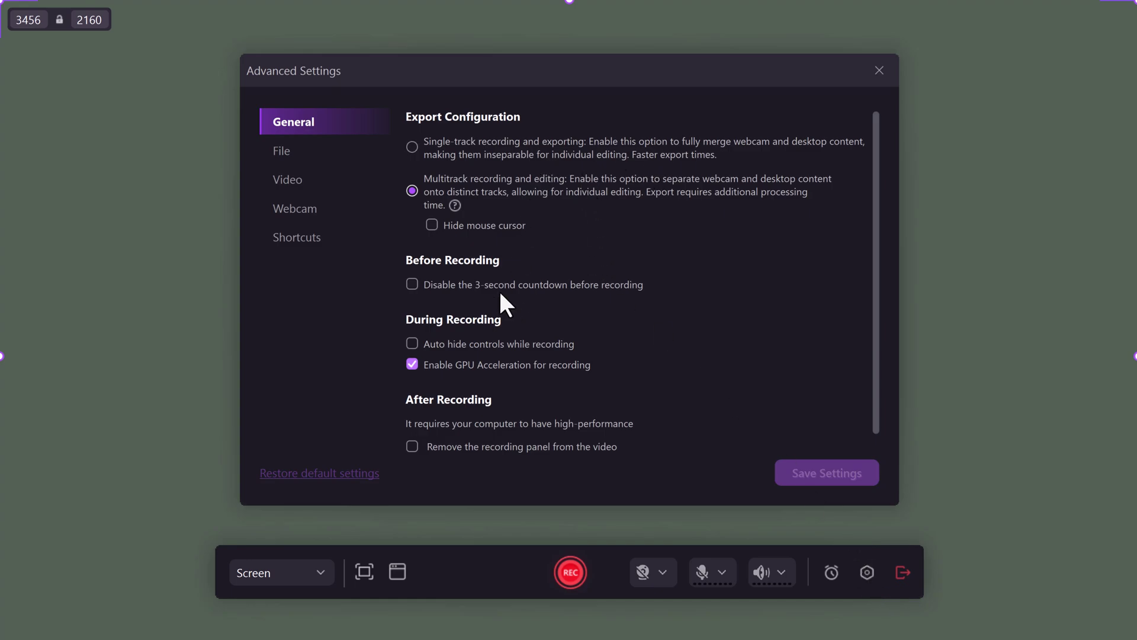
scroll(499, 289, "down", 1)
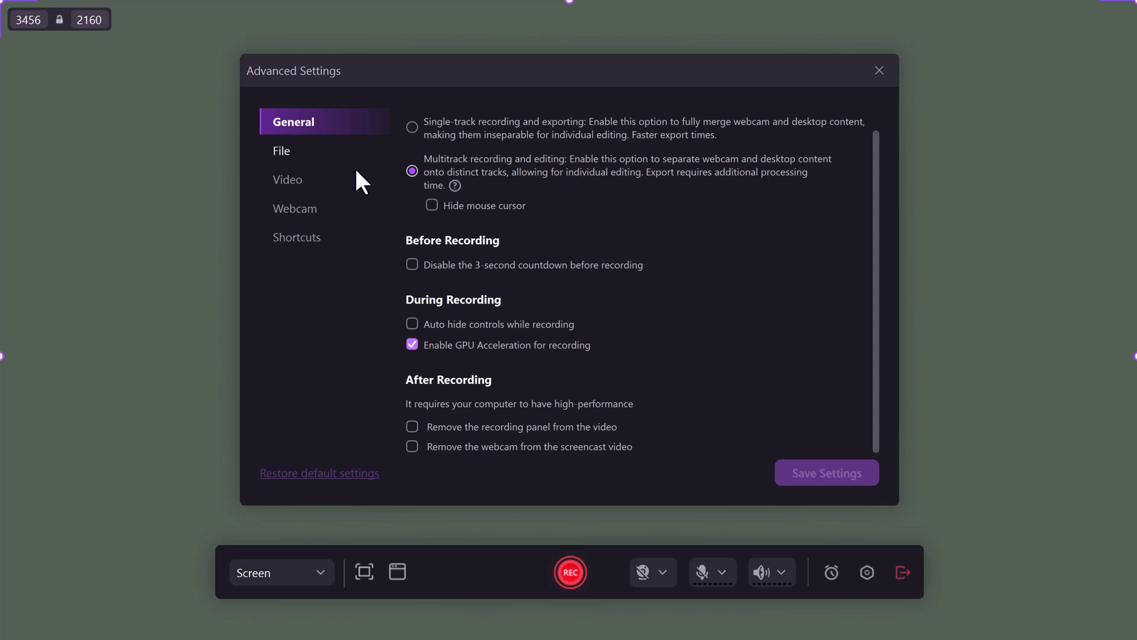
left_click(294, 179)
left_click(694, 130)
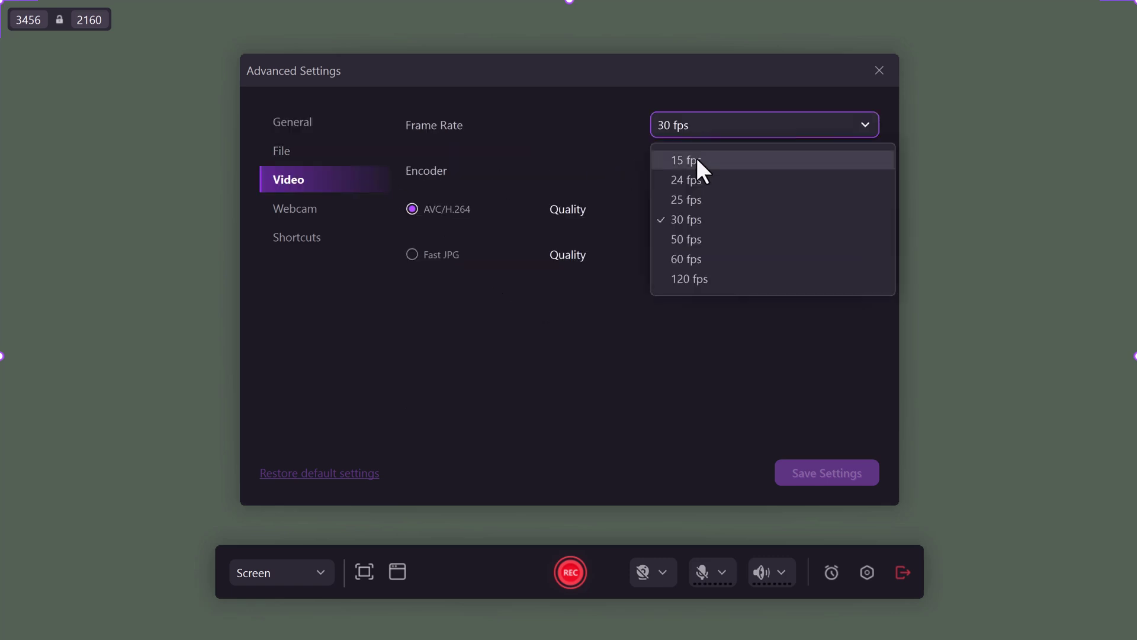
left_click(707, 293)
left_click(710, 210)
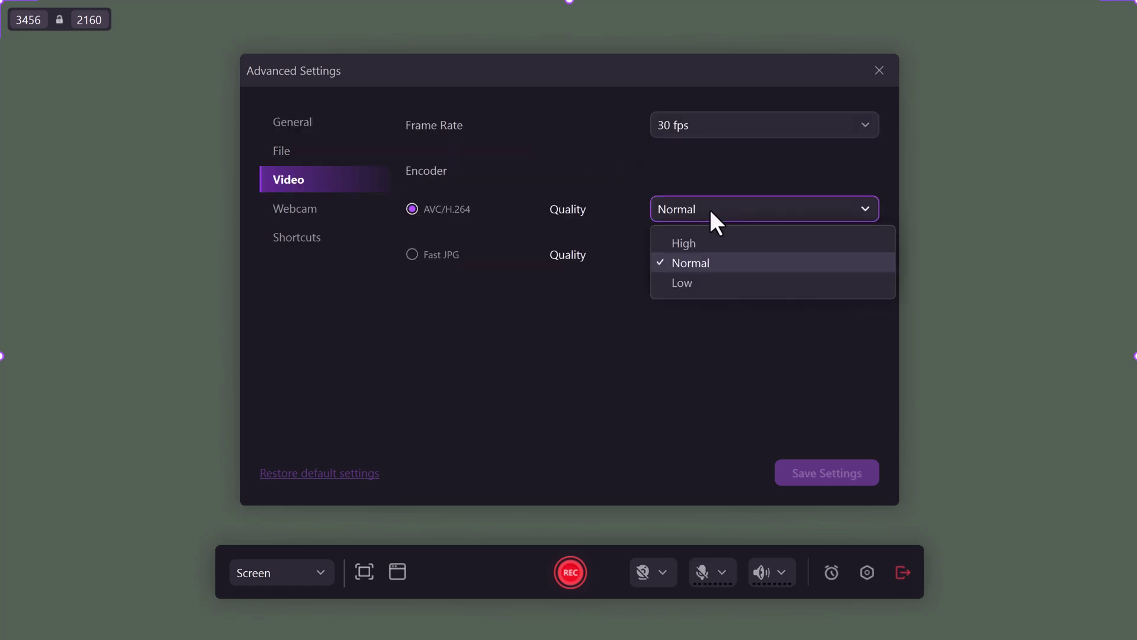
left_click(703, 242)
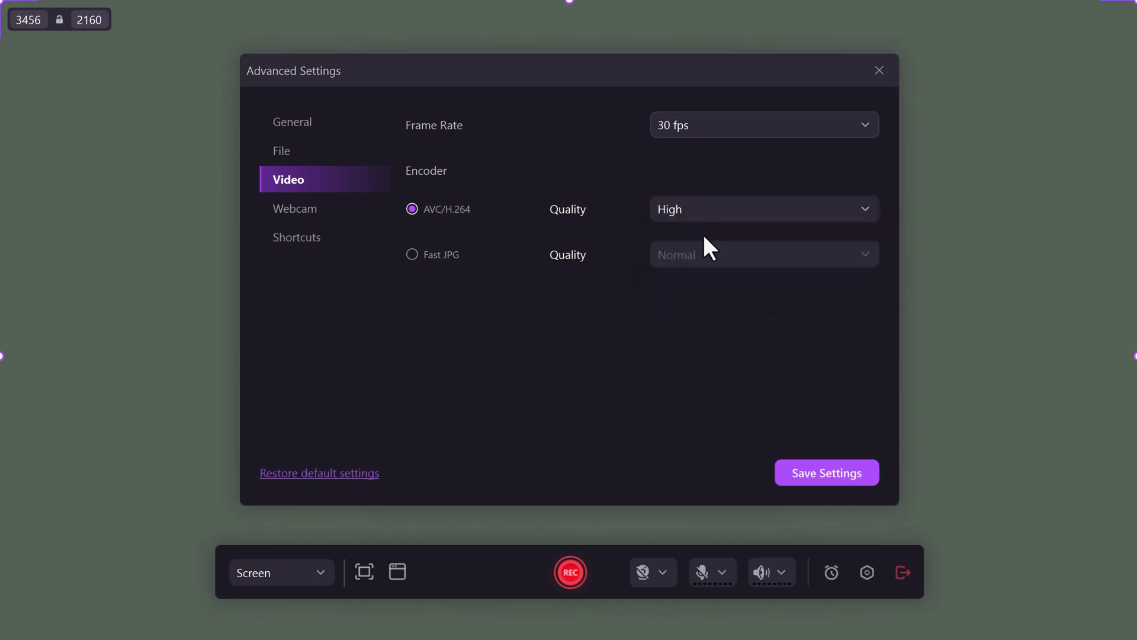
left_click(331, 208)
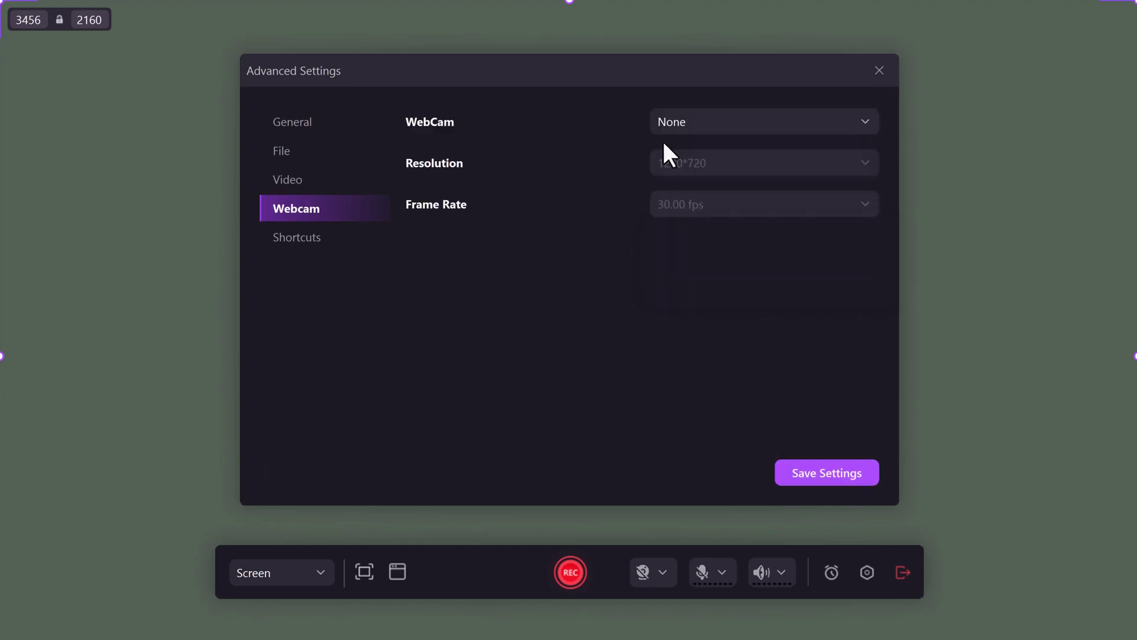
left_click(311, 238)
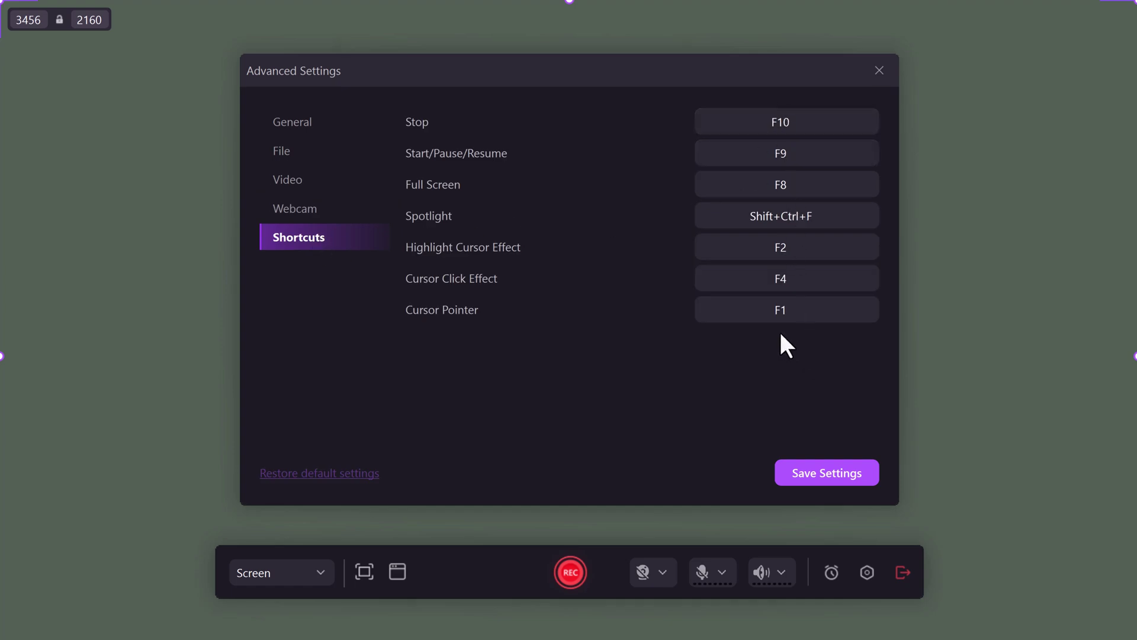
left_click(842, 483)
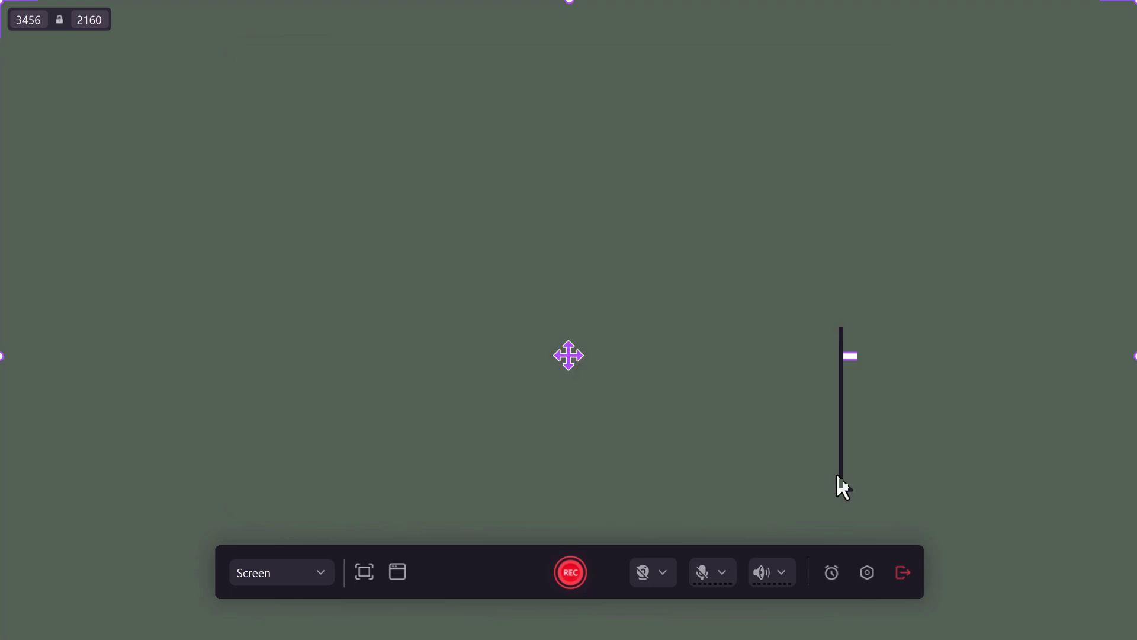
- Start recording and draw a red checkmark, a yellow highlight and a red circle
left_click(571, 572)
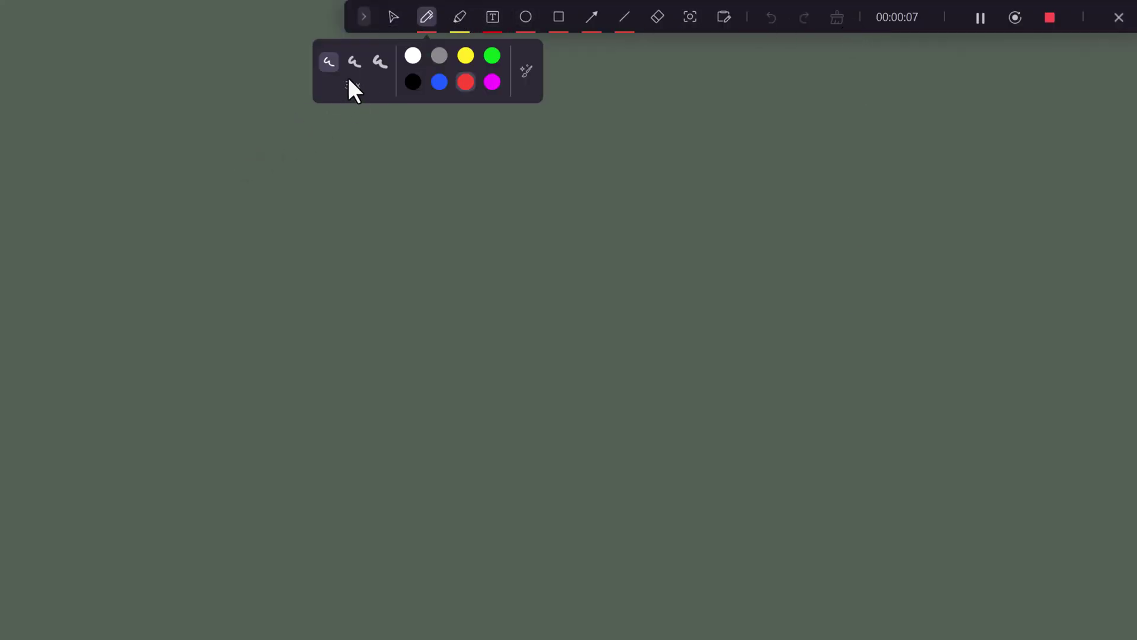
left_click_drag(244, 182, 344, 138)
left_click(459, 17)
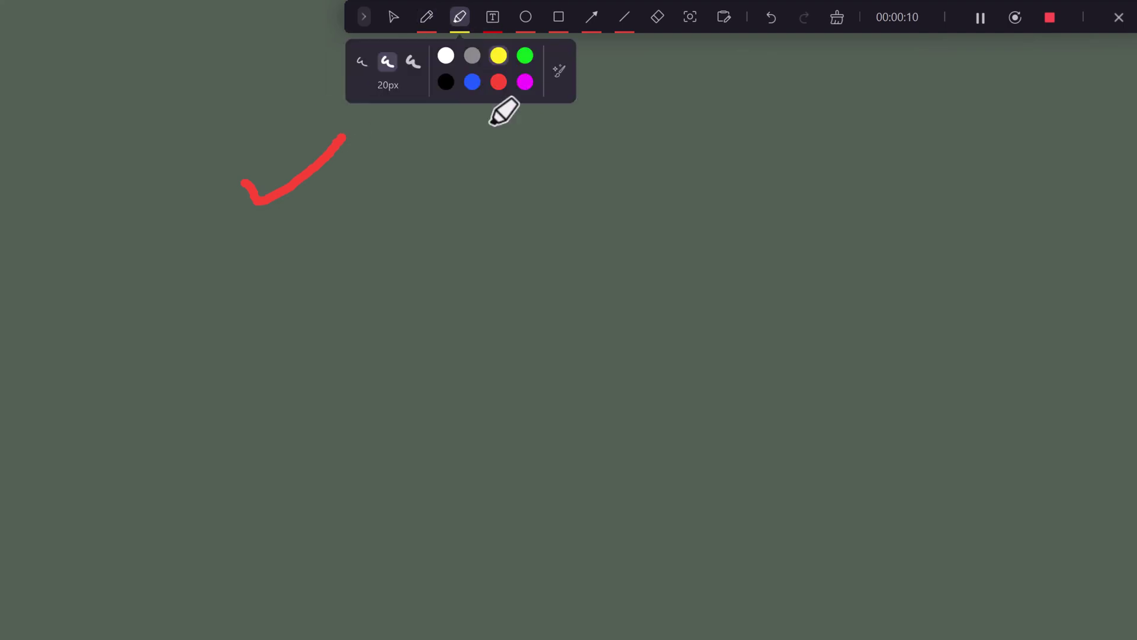
left_click_drag(422, 152, 537, 147)
left_click(525, 17)
left_click_drag(404, 192, 525, 302)
- Add a red arrow and a straight line, then erase the annotations
left_click(593, 16)
left_click_drag(631, 257, 564, 160)
left_click(624, 17)
mouse_move(408, 105)
left_mouse_down()
mouse_move(546, 102)
mouse_move(515, 214)
left_mouse_up()
left_click(657, 17)
left_click(435, 187)
left_click(338, 147)
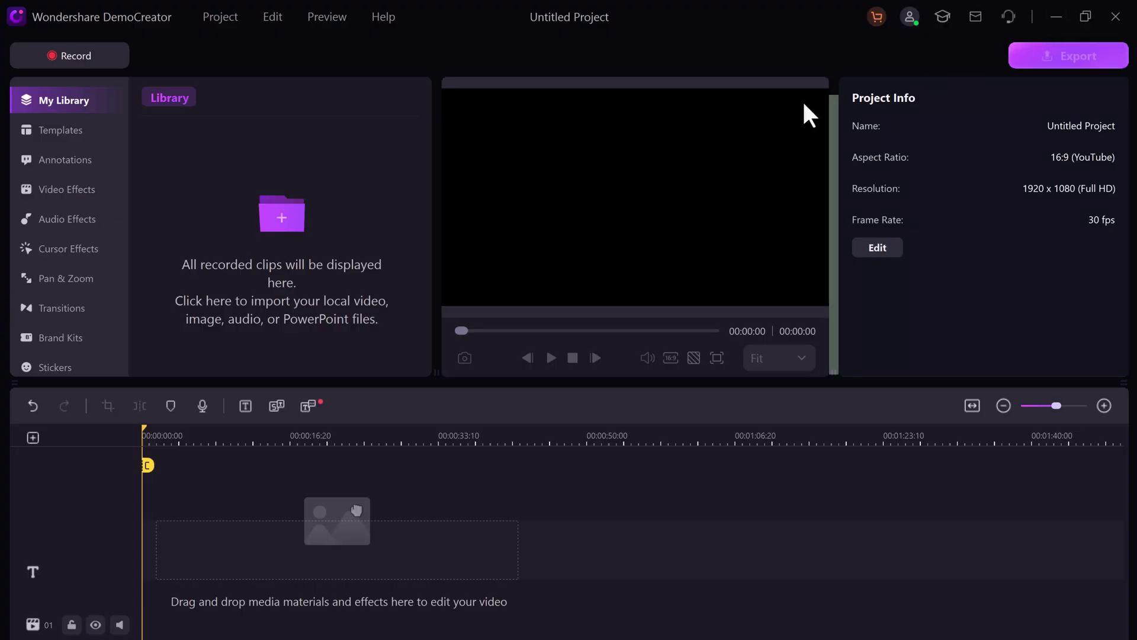
- Scrub the recording, then delete the recorded clip from the timeline
mouse_move(178, 435)
left_mouse_down()
mouse_move(413, 454)
mouse_move(129, 473)
left_mouse_up()
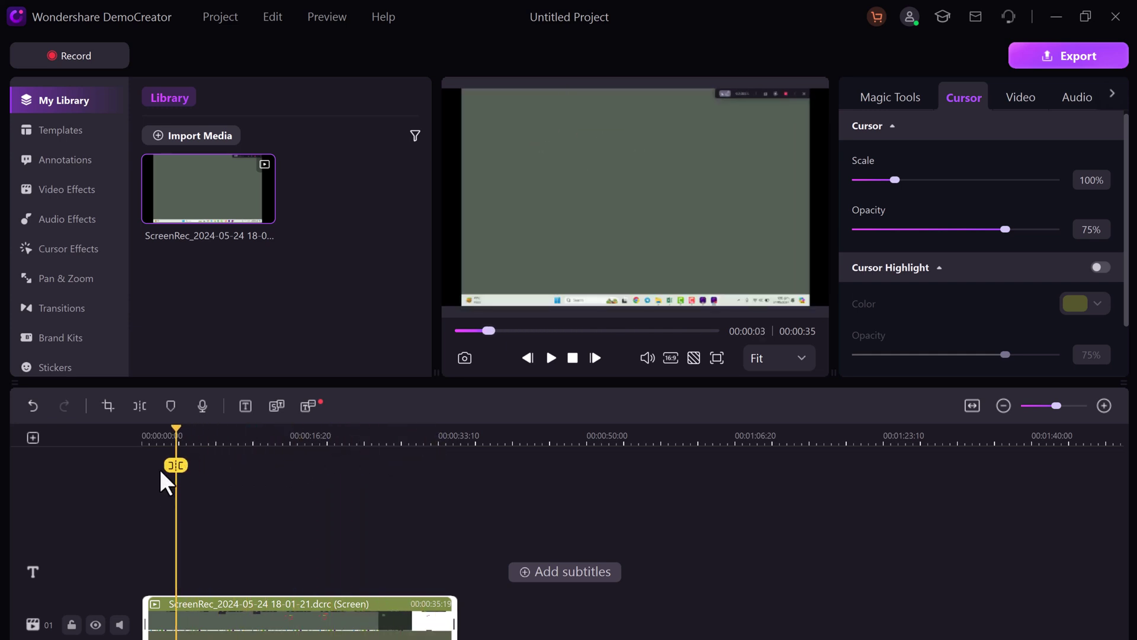
left_click(262, 542)
left_click(330, 621)
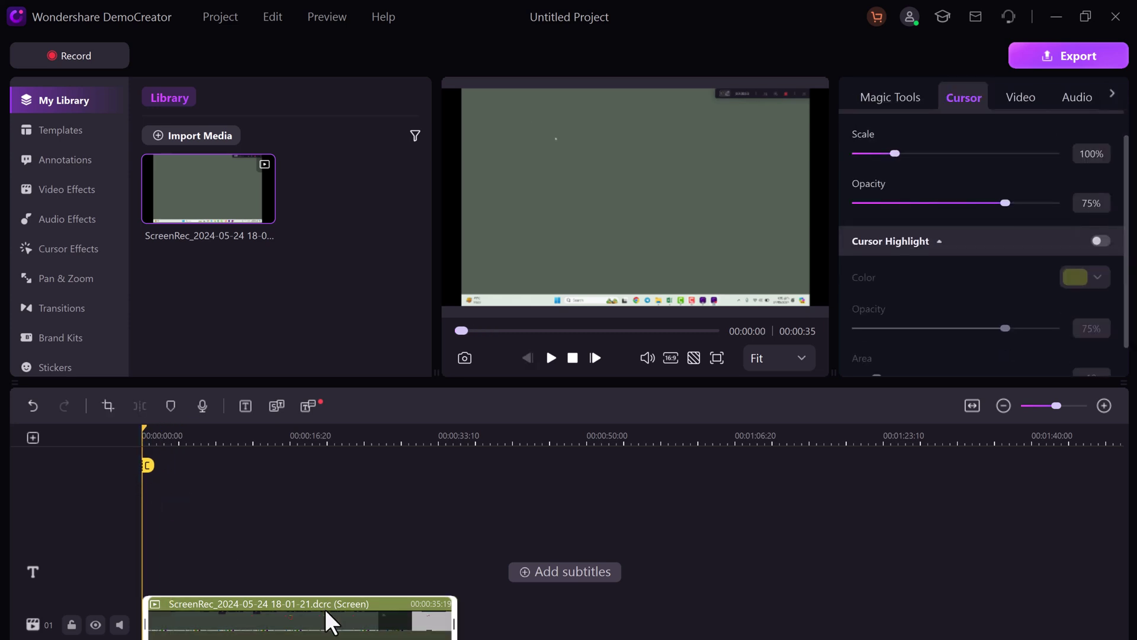
key("Delete")
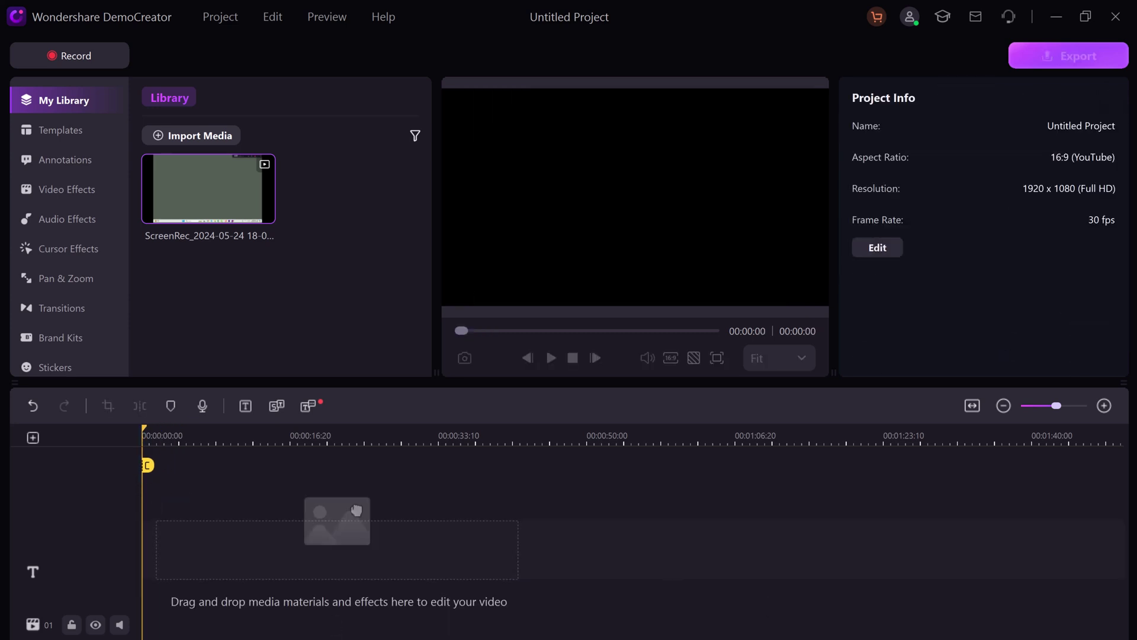
left_click(334, 113)
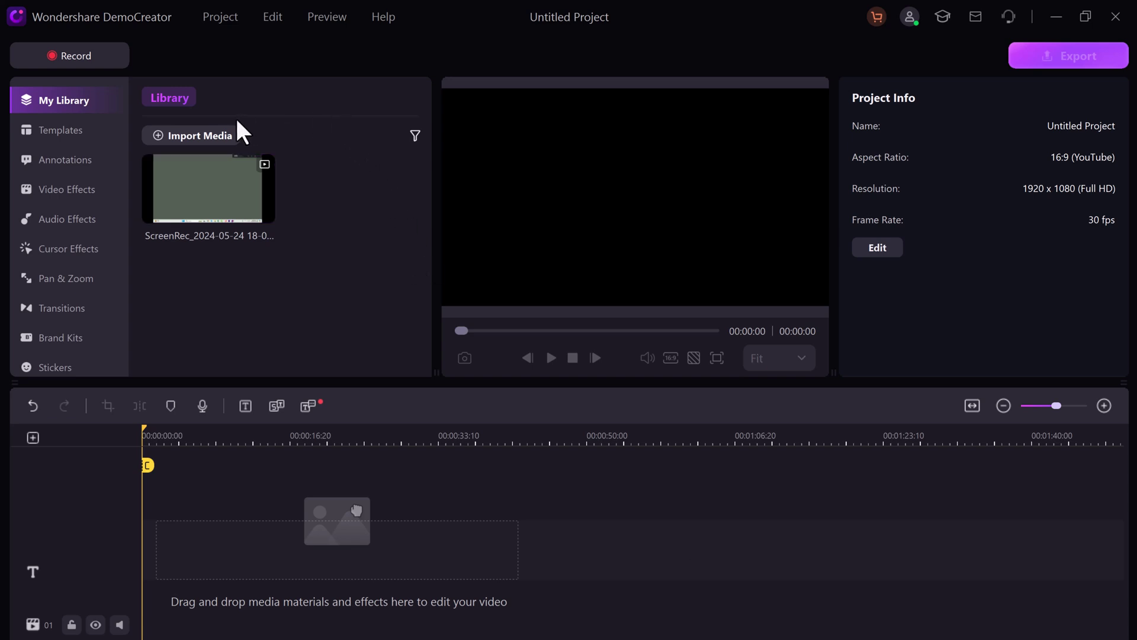
- Browse the Templates, Annotations, Video Effects, Audio Effects and Cursor Effects libraries
left_click(61, 130)
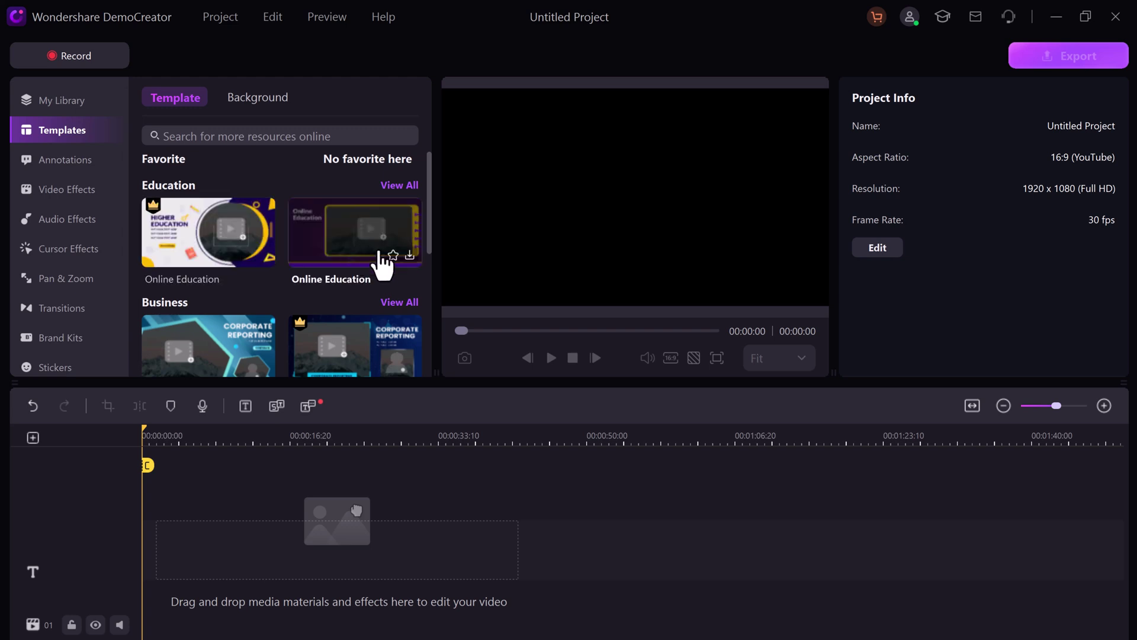
scroll(387, 267, "down", 1)
scroll(386, 316, "down", 2)
scroll(386, 316, "down", 2)
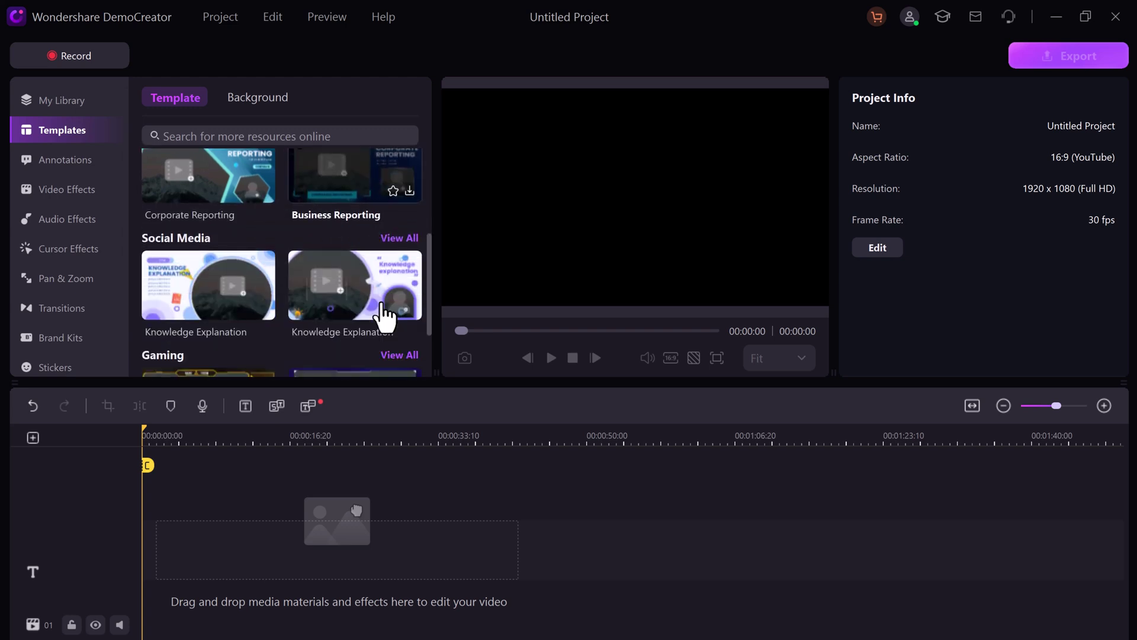
left_click(65, 159)
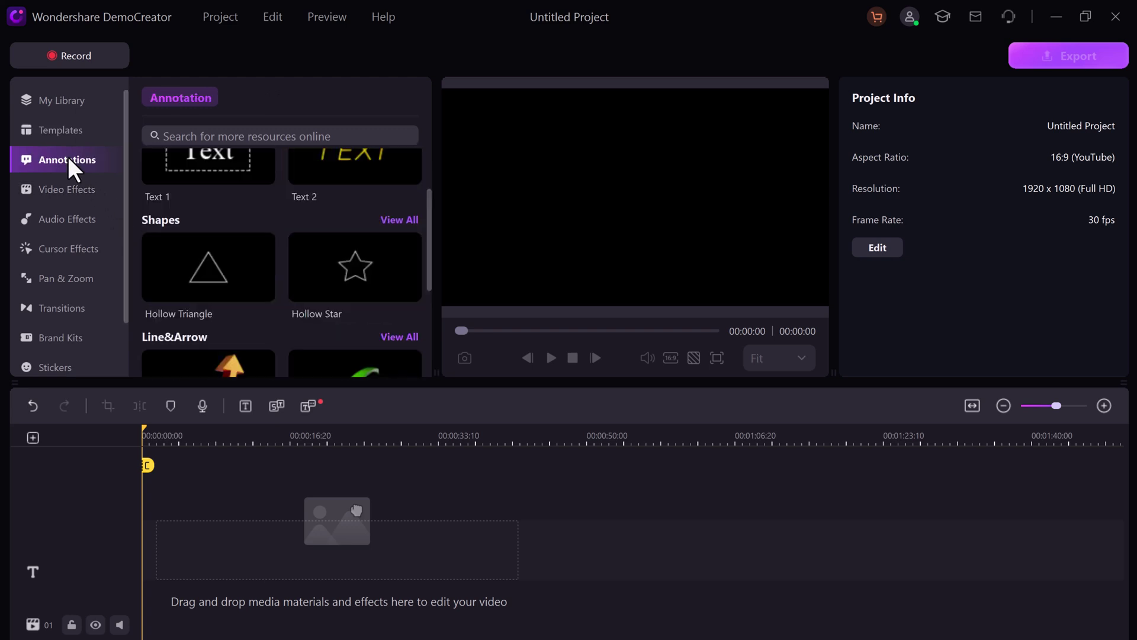
left_click(68, 189)
left_click(70, 219)
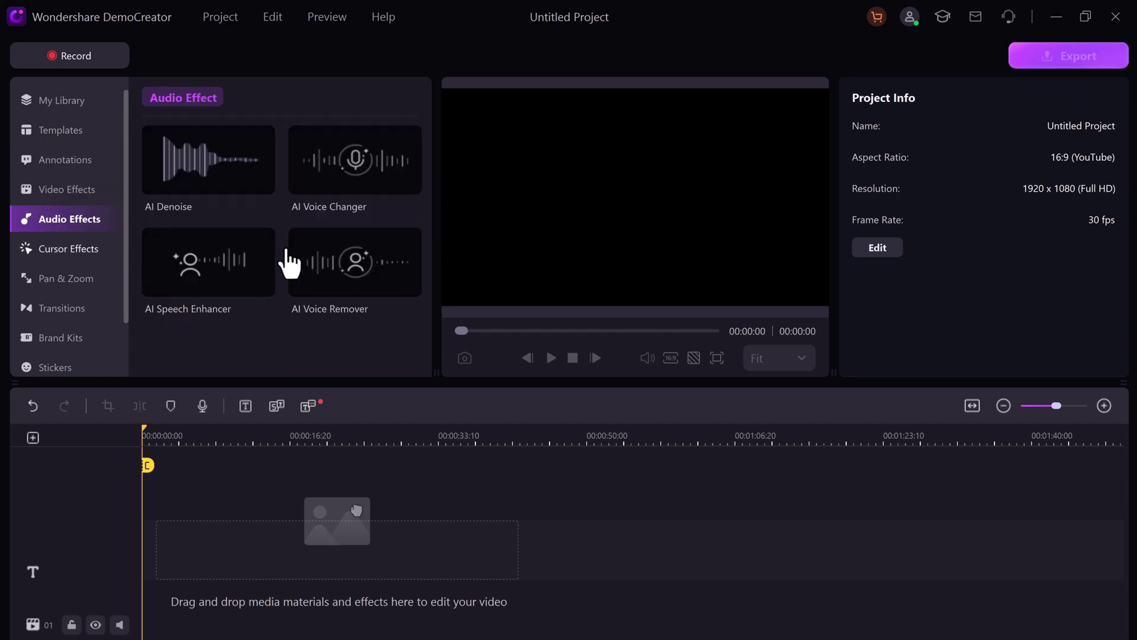
left_click(74, 250)
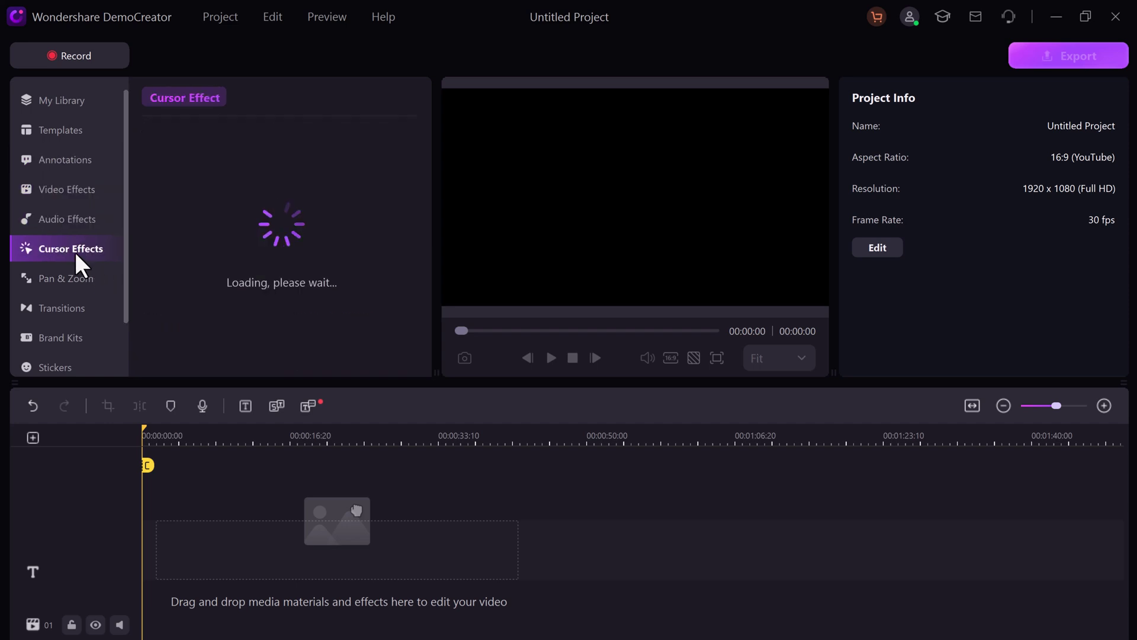
- Add the Business Reporting template to the timeline, play its preview, then pause
left_click(61, 99)
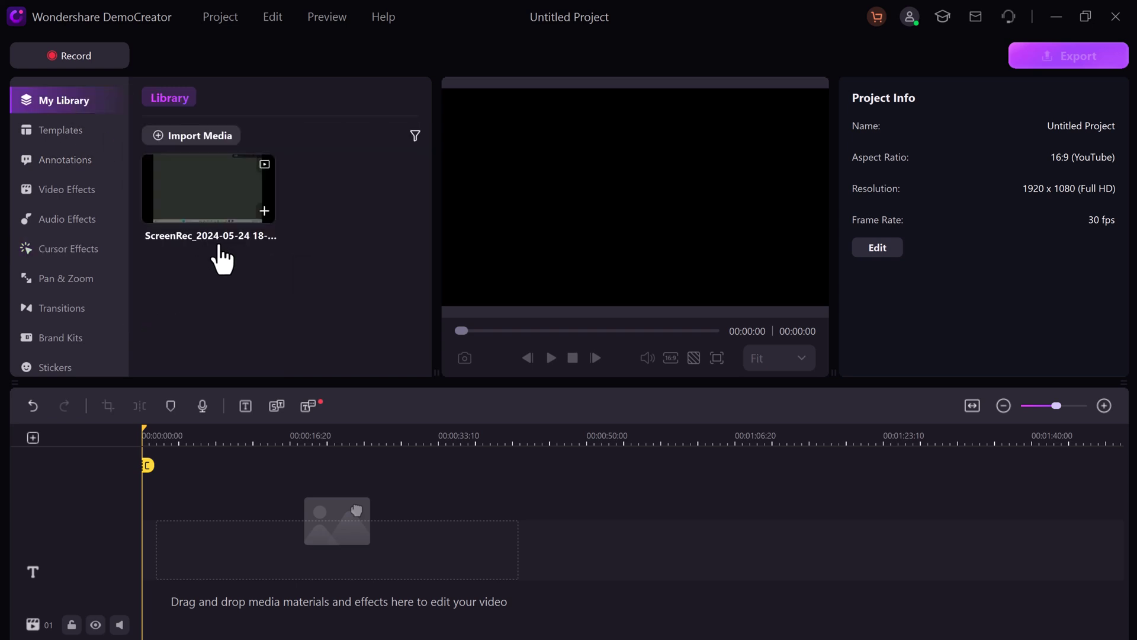
left_click(62, 130)
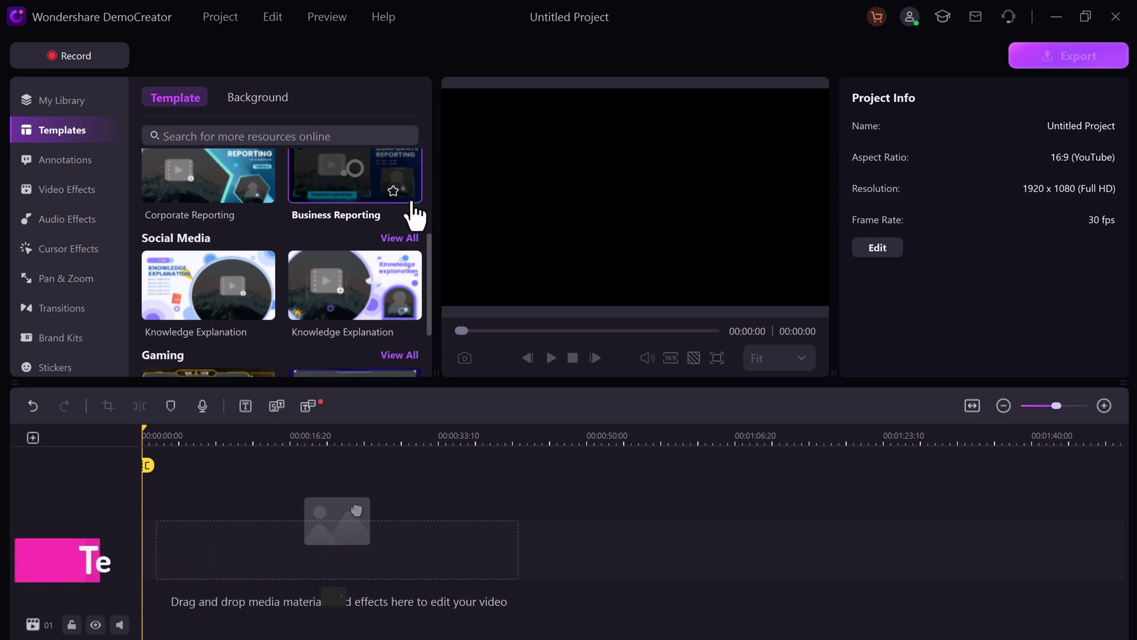
scroll(416, 205, "up", 1)
left_click(411, 272)
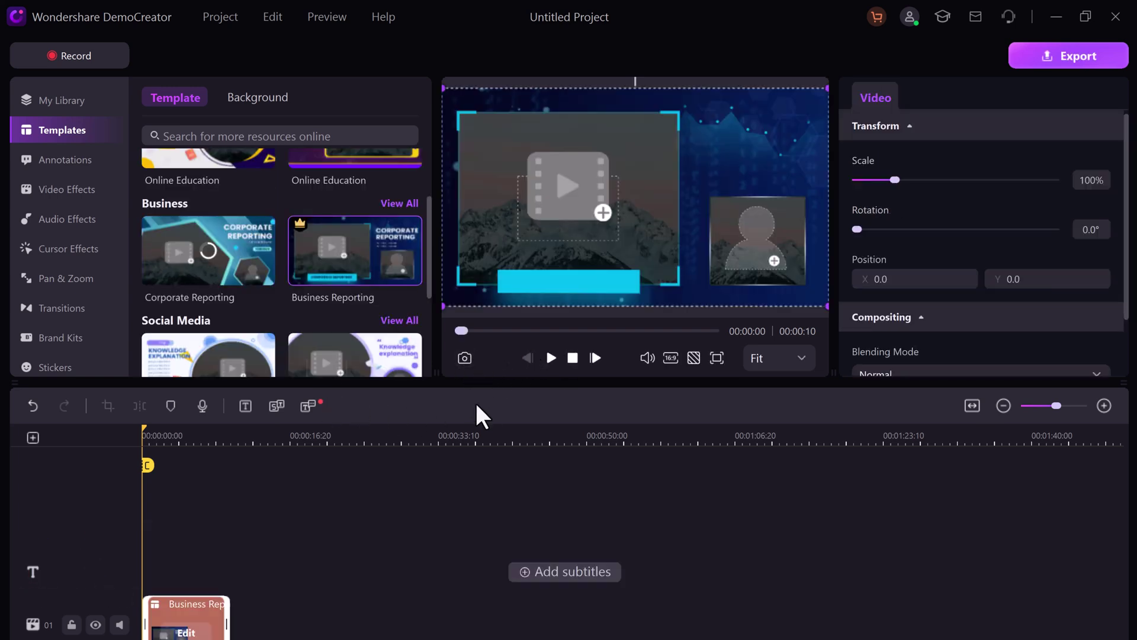
key("space")
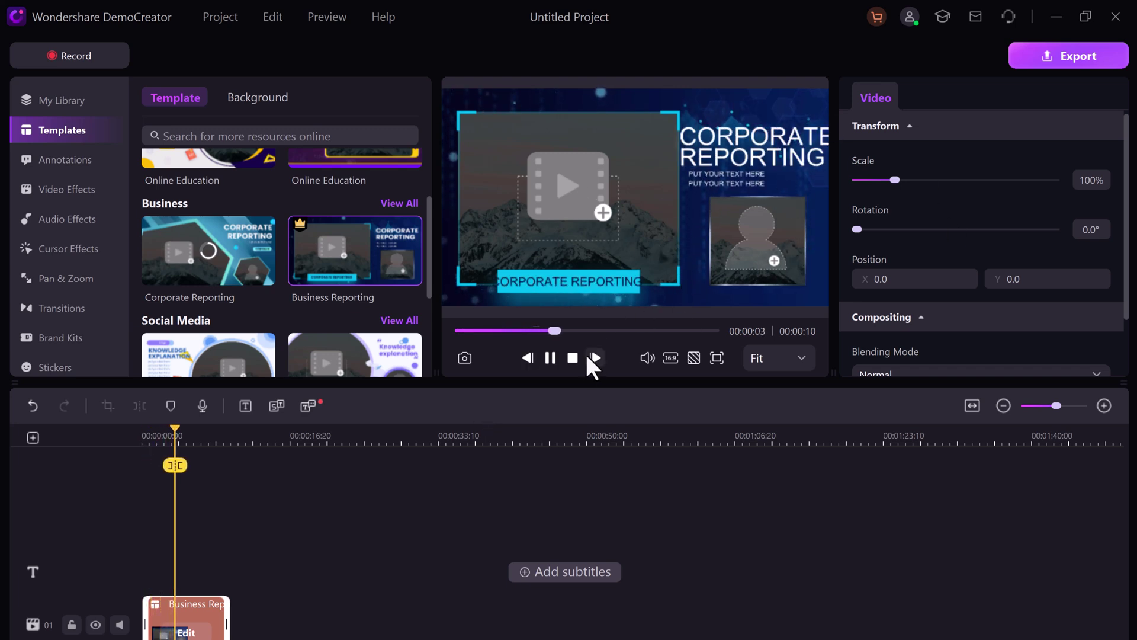
left_click(551, 357)
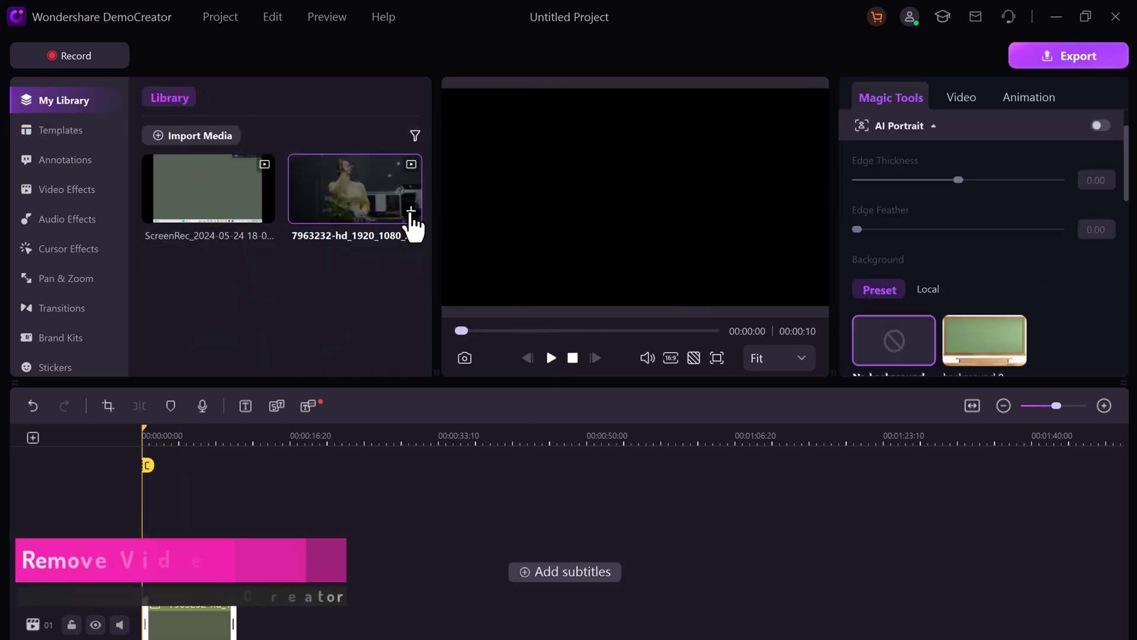
- Add the woman's kitchen video to the timeline and turn on AI Portrait
left_click(411, 213)
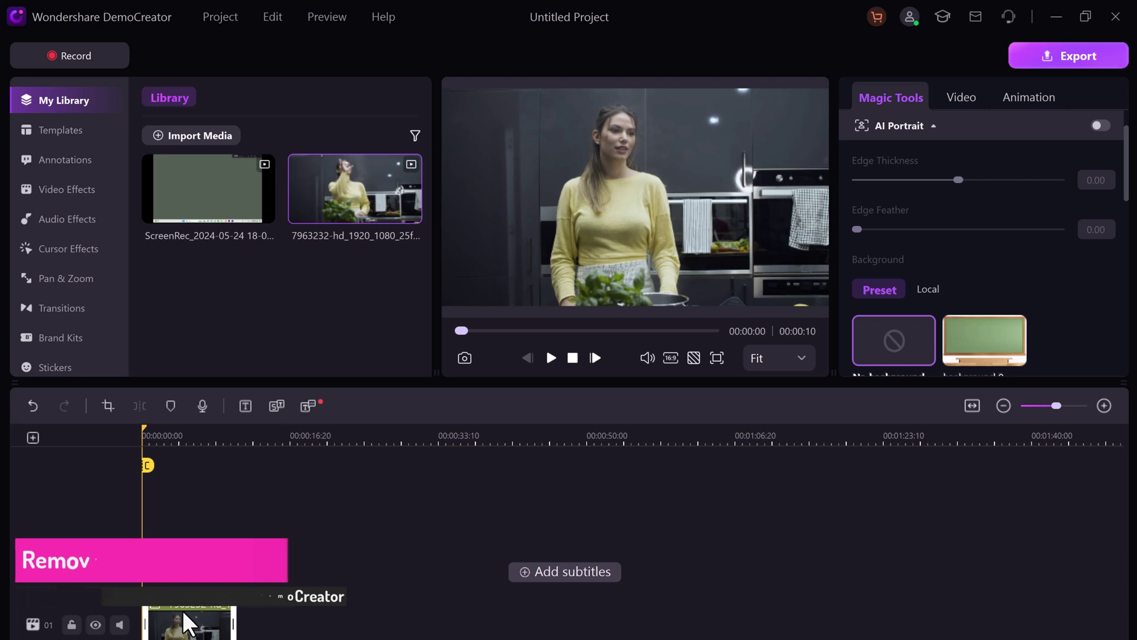
left_click(187, 622)
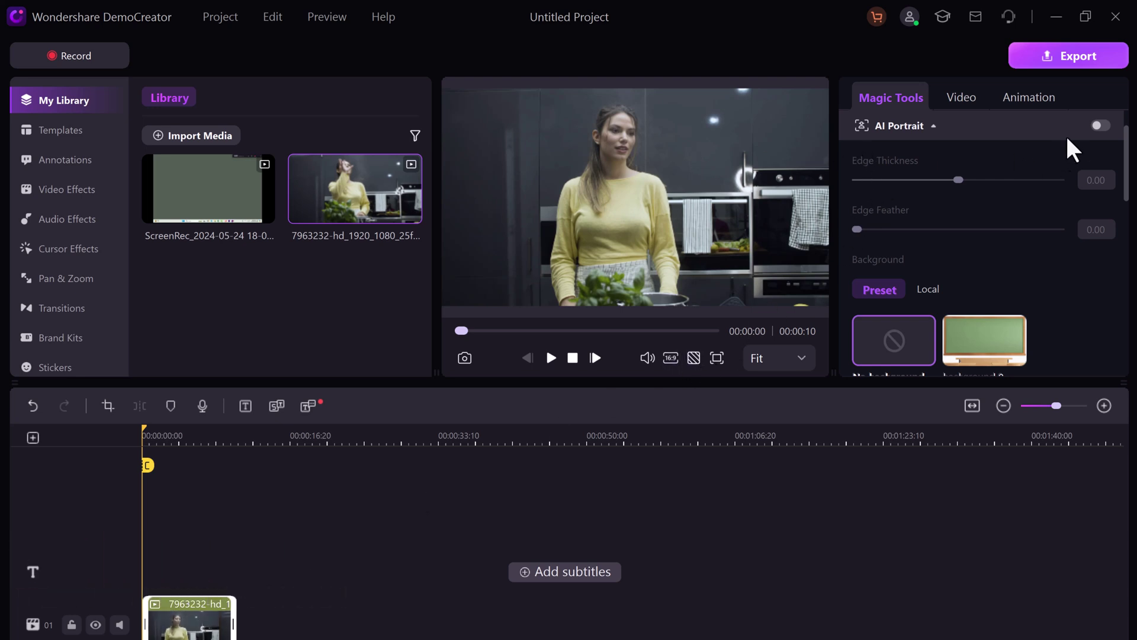
left_click(1101, 125)
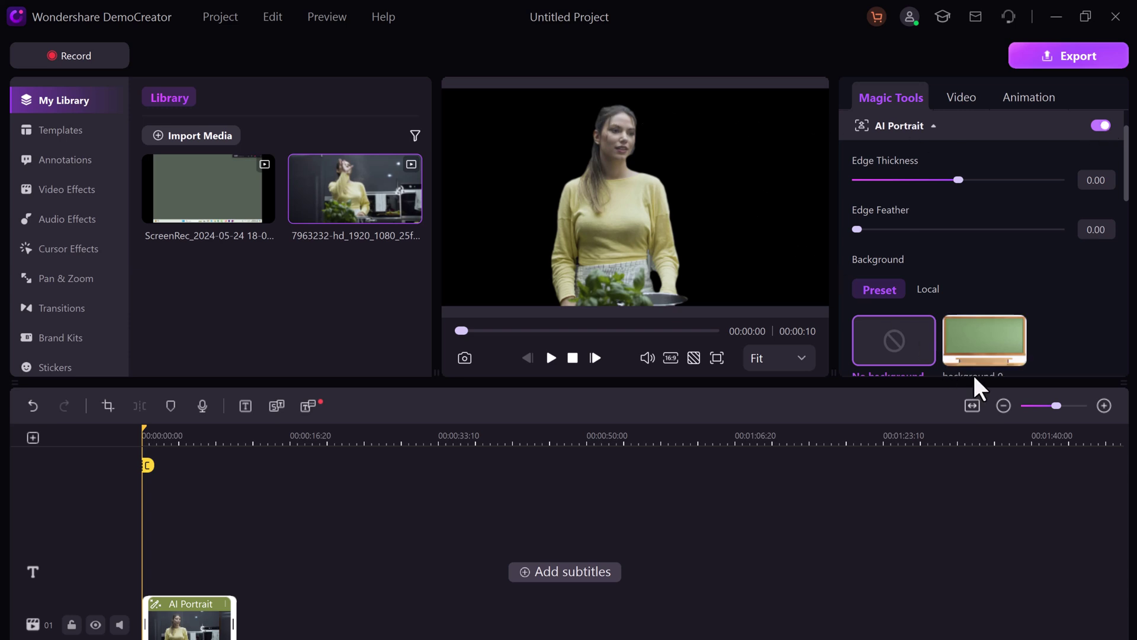
scroll(982, 356, "down", 1)
scroll(983, 315, "down", 1)
scroll(982, 316, "down", 1)
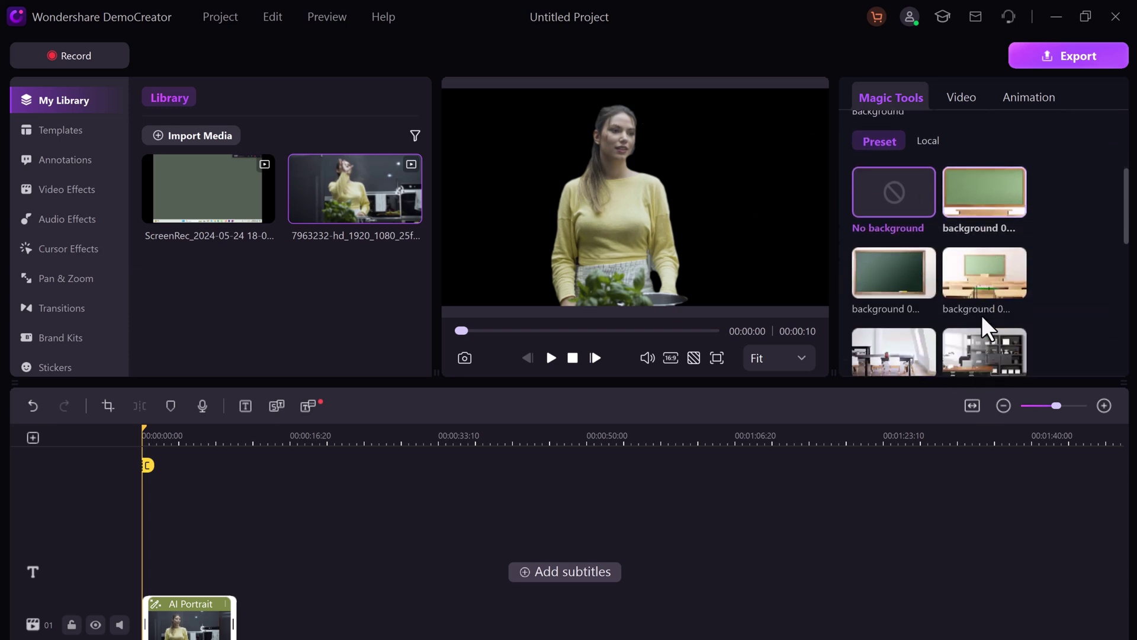
scroll(982, 316, "down", 1)
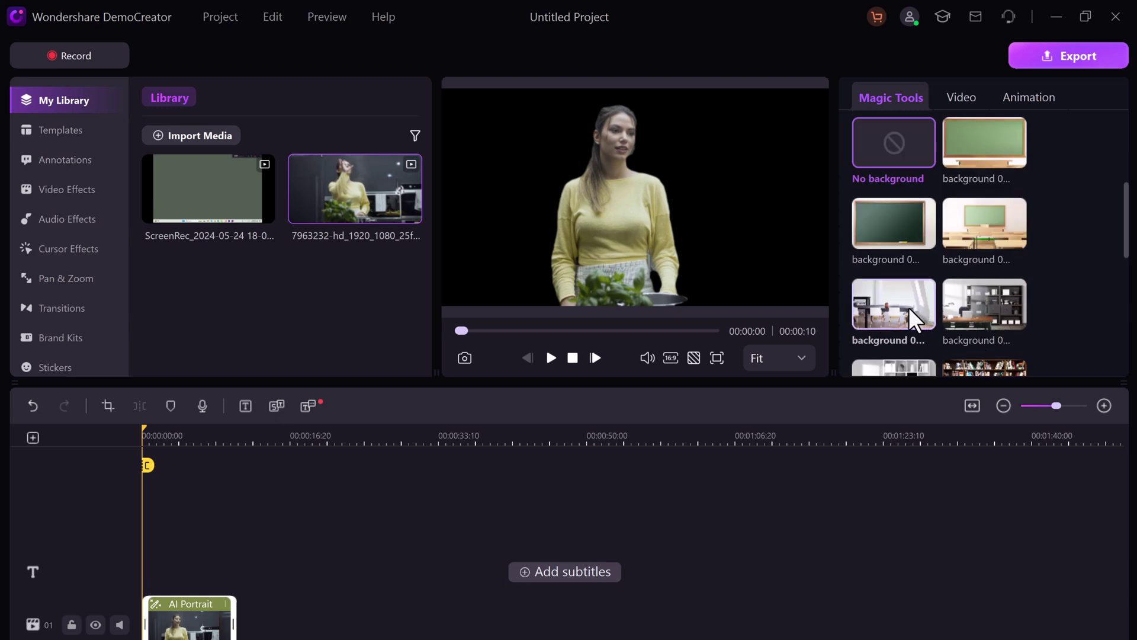
- Move the clip to a second track and try preset backgrounds, ending on the white office
left_click_drag(189, 617, 195, 571)
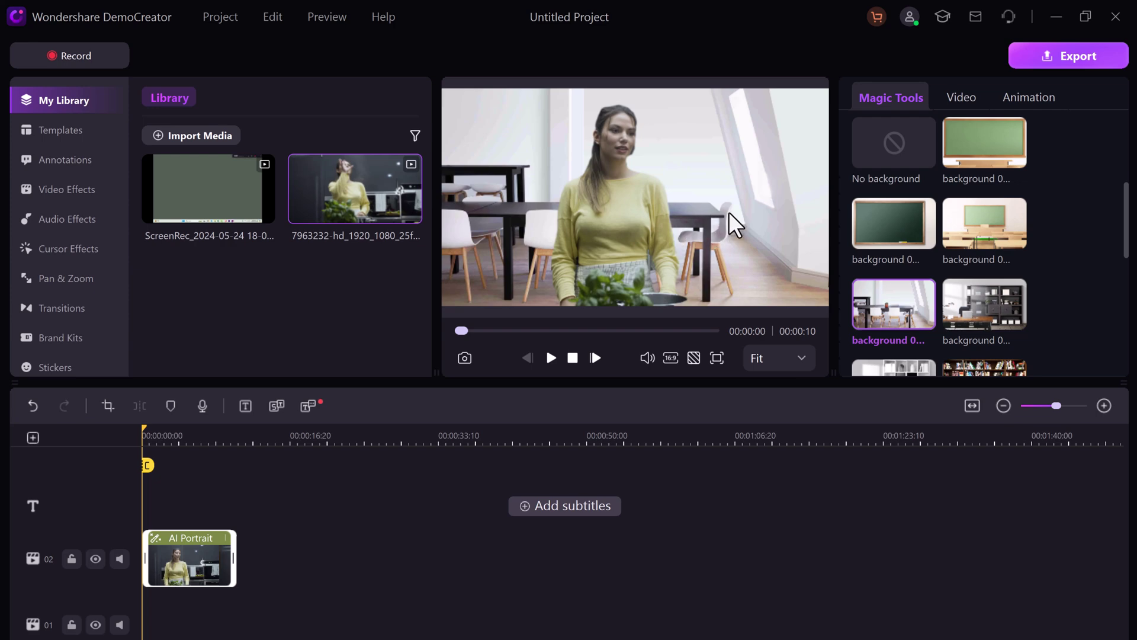
left_click(976, 307)
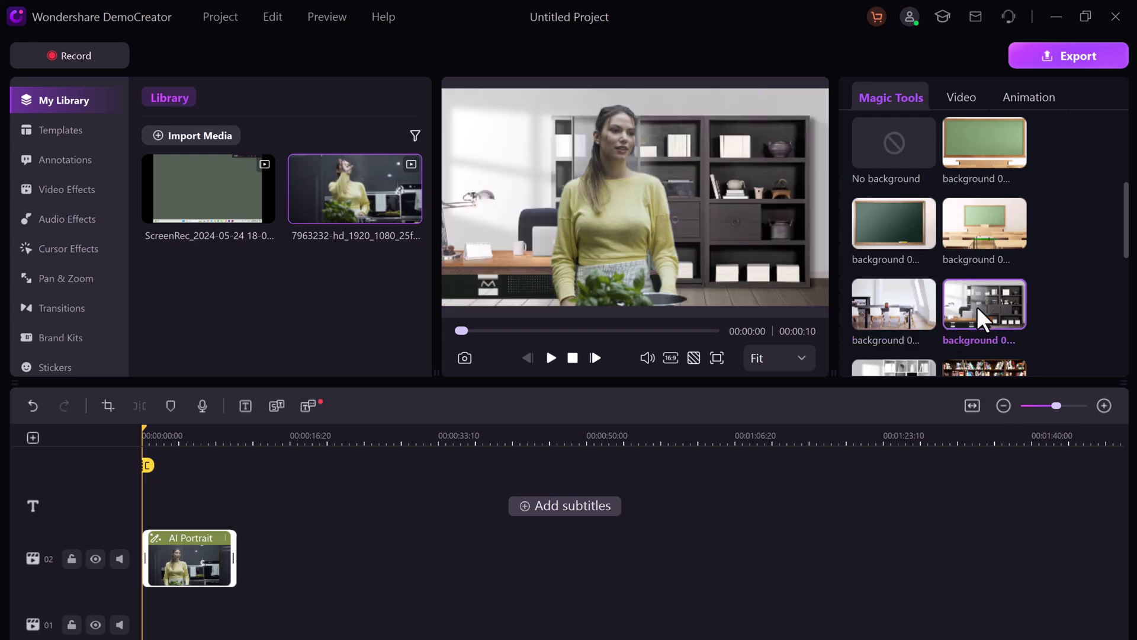
scroll(977, 307, "down", 1)
left_click(987, 330)
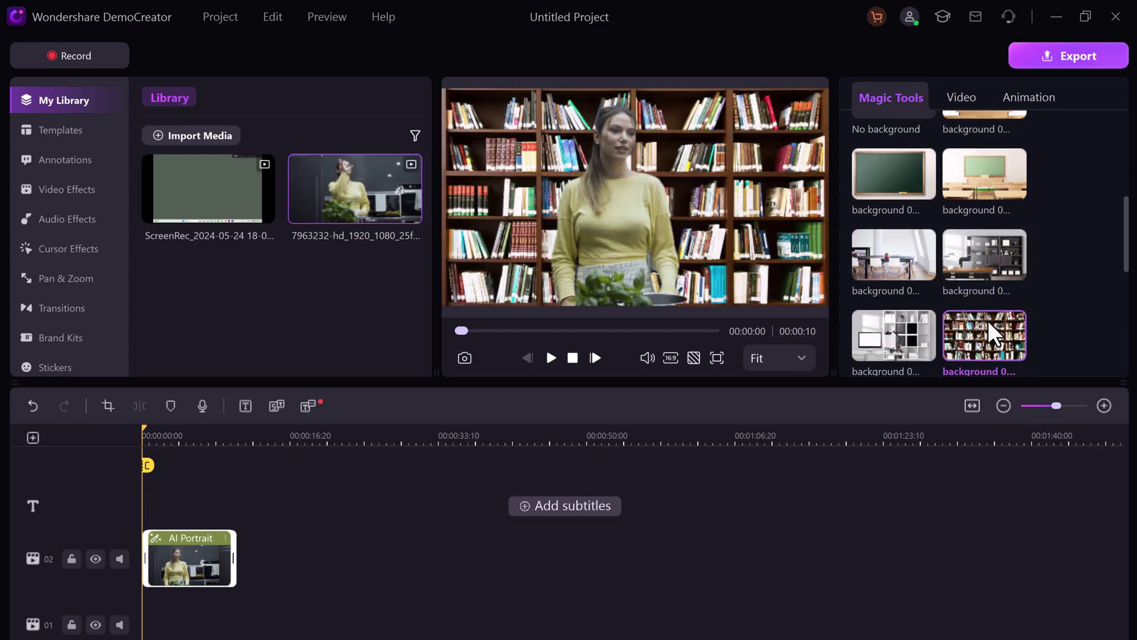
left_click(891, 262)
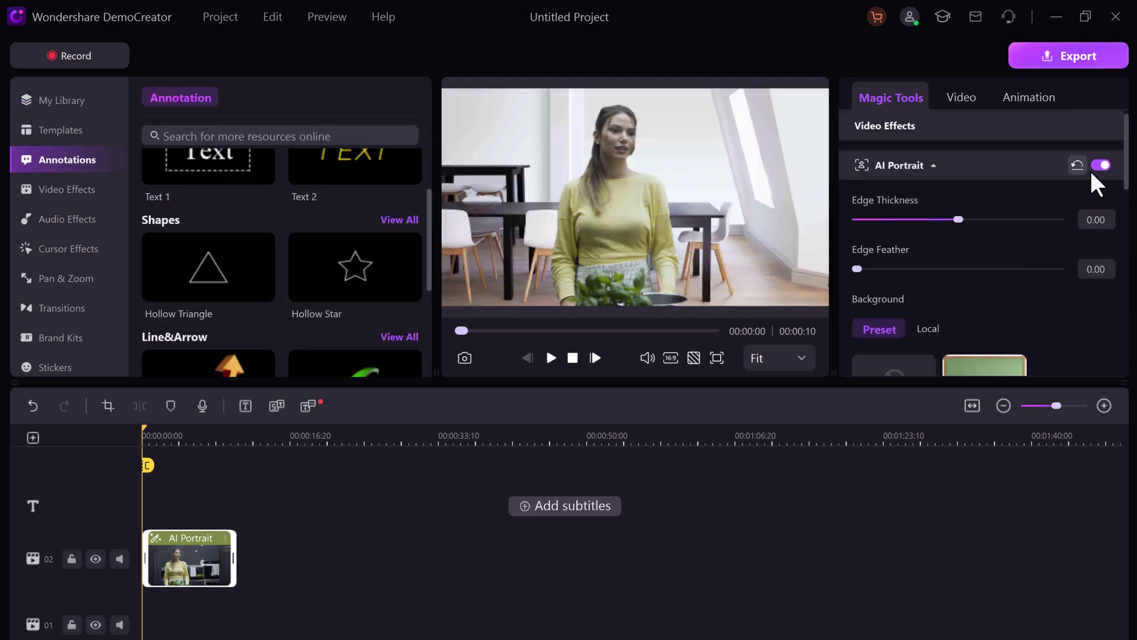
- Turn off AI Portrait, browse Templates and Annotations, and show the Video Effects library
left_click(1101, 166)
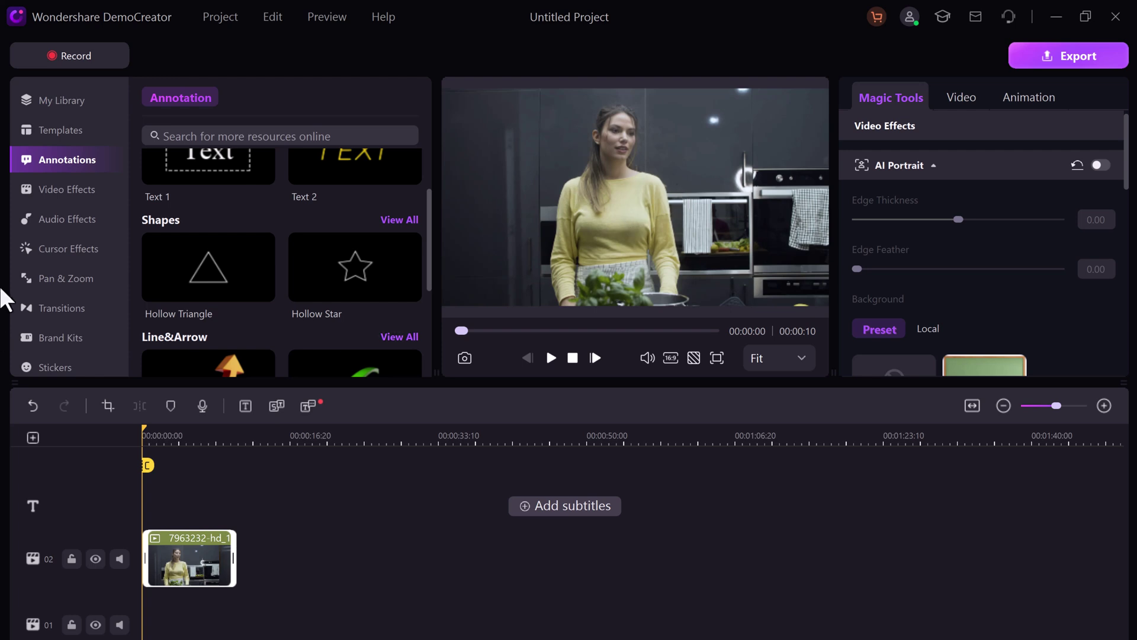
left_click(61, 130)
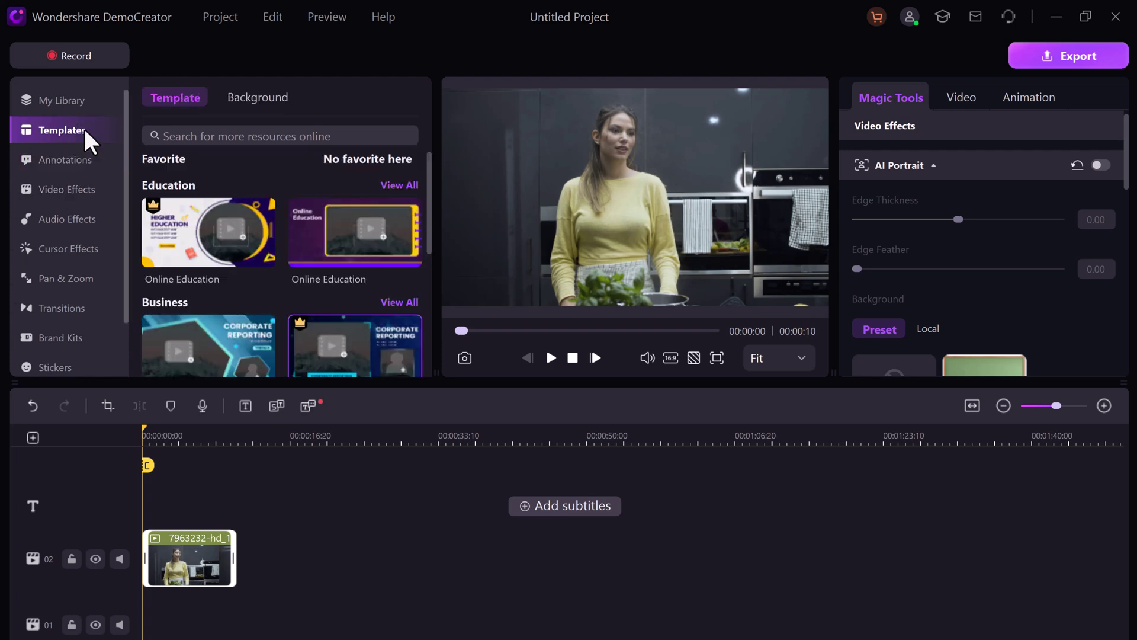
scroll(349, 267, "down", 2)
scroll(349, 266, "down", 2)
scroll(350, 275, "down", 1)
scroll(351, 285, "down", 1)
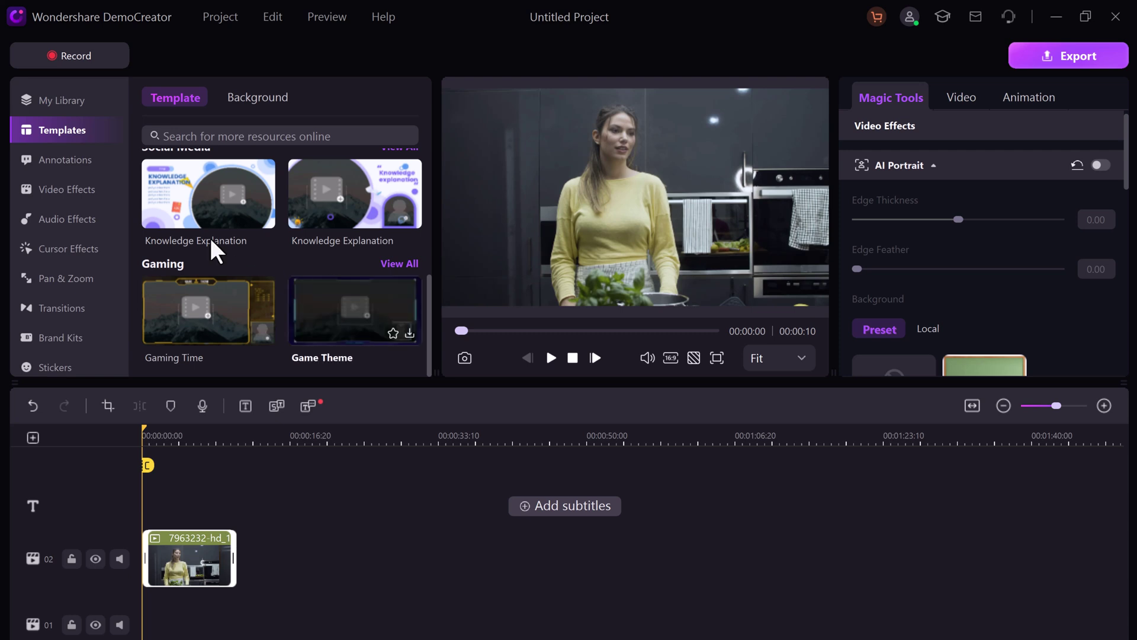
left_click(64, 160)
scroll(304, 234, "down", 2)
scroll(304, 233, "down", 1)
scroll(307, 240, "up", 4)
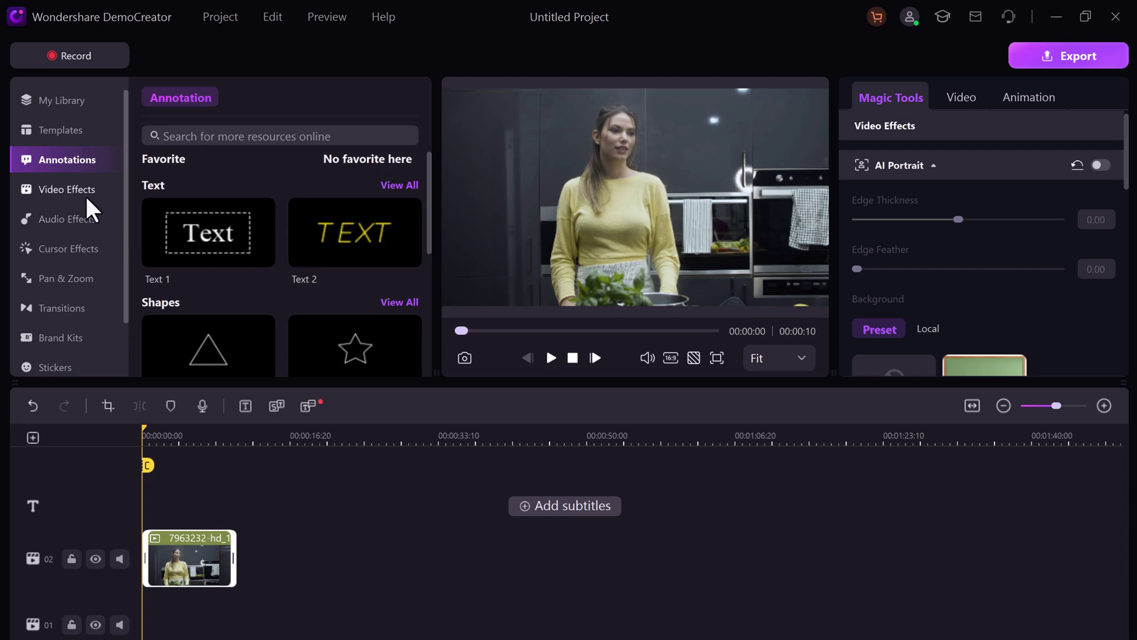
left_click(69, 189)
scroll(351, 267, "down", 3)
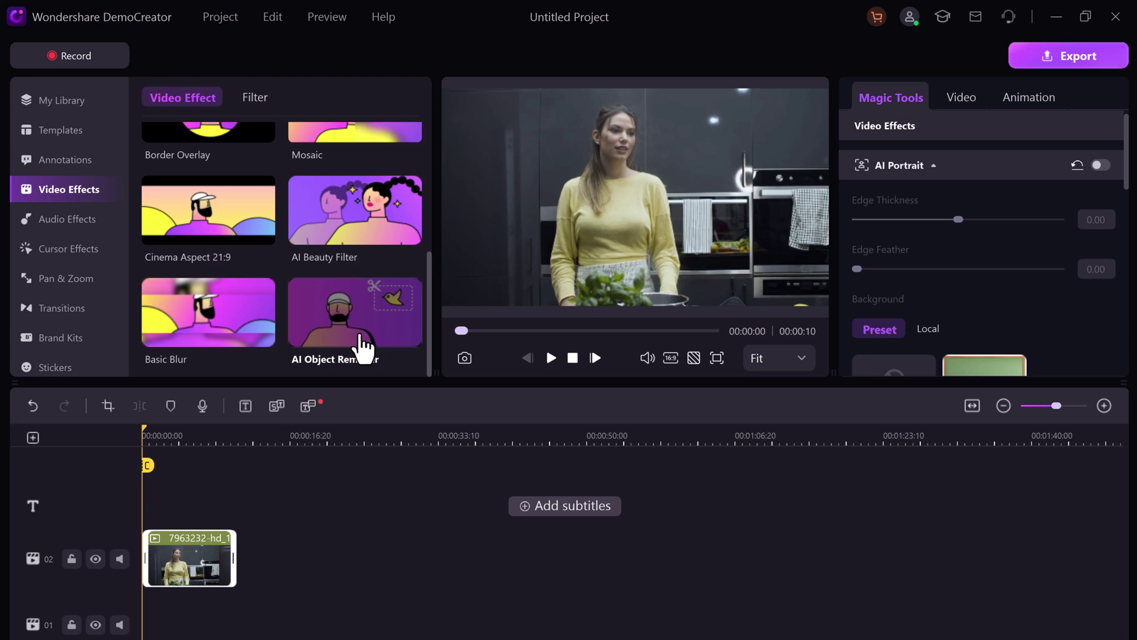
- Apply AI Object Remover to the kitchen clip with a boxed area marked for removal
left_click_drag(361, 341, 178, 560)
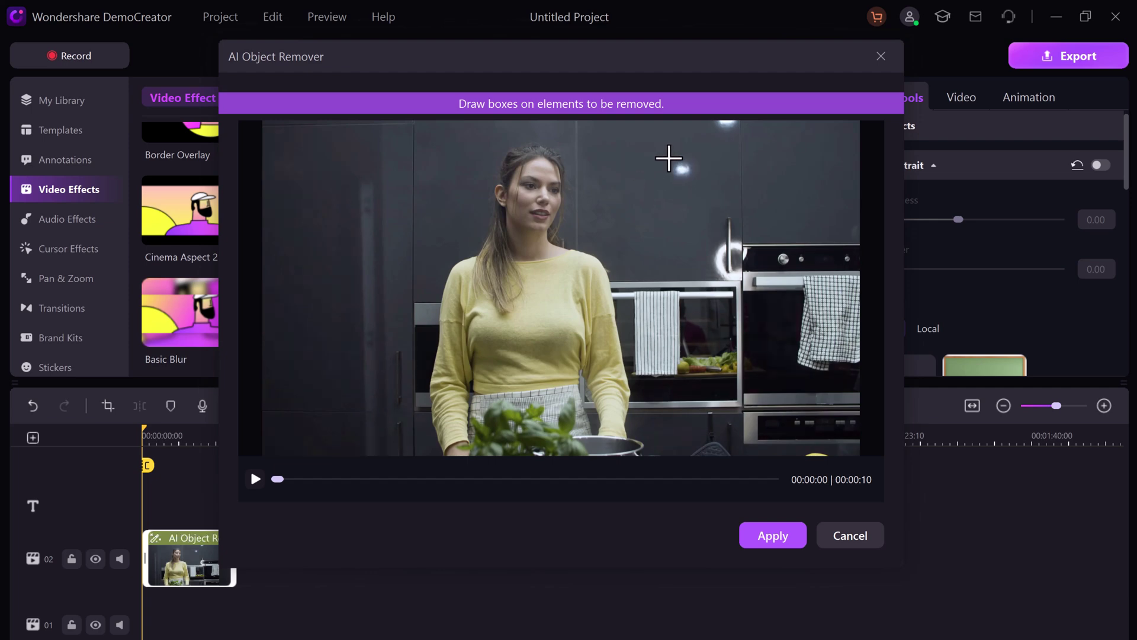
left_click_drag(670, 161, 698, 180)
left_click(772, 535)
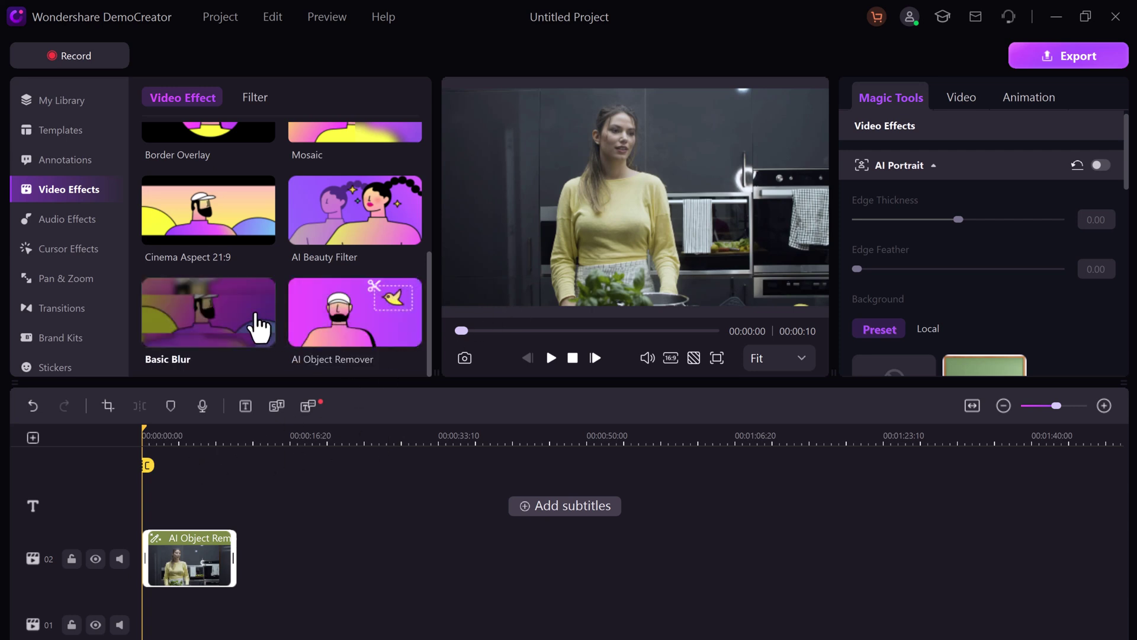
- Preview the Basic Blur sample clip, then the AI Beauty Filter sample clip
left_click(222, 327)
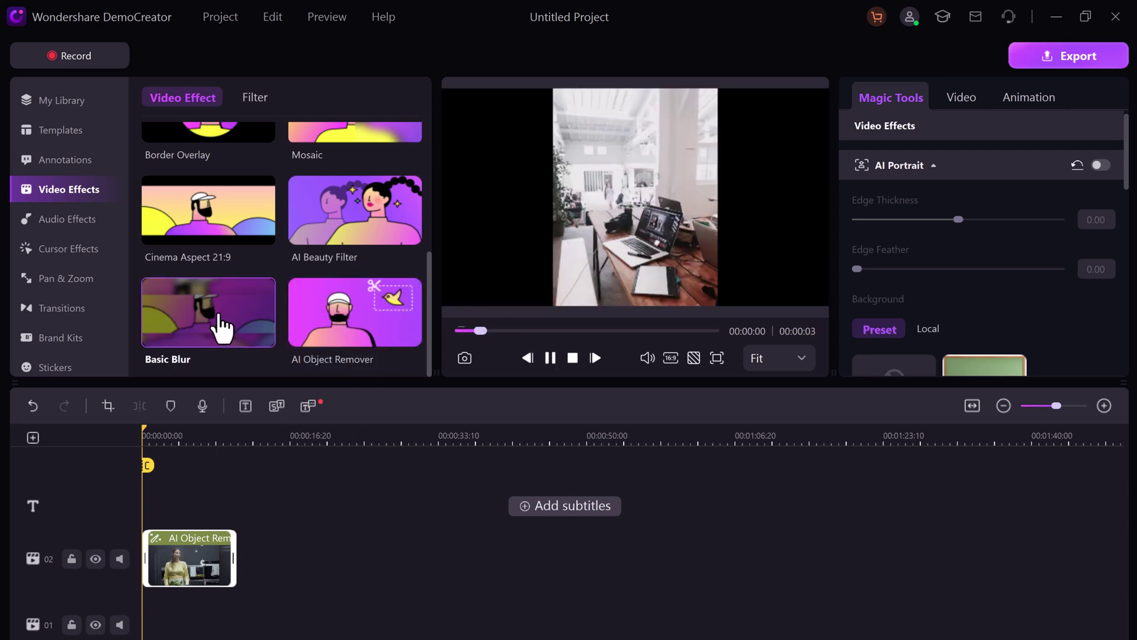
scroll(391, 291, "up", 2)
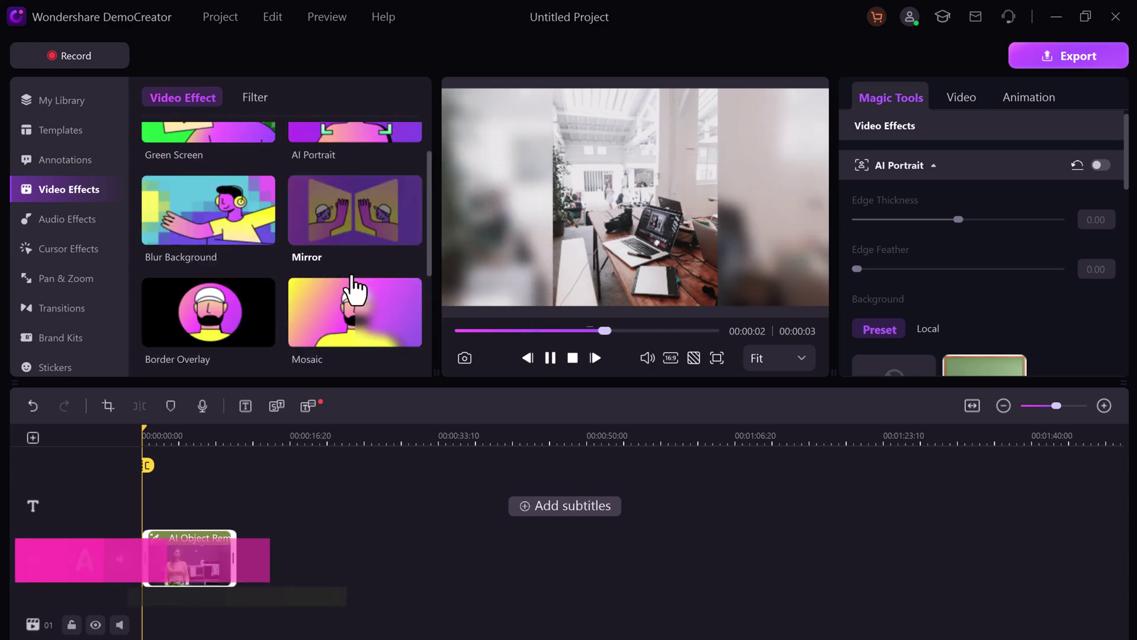
scroll(382, 249, "down", 2)
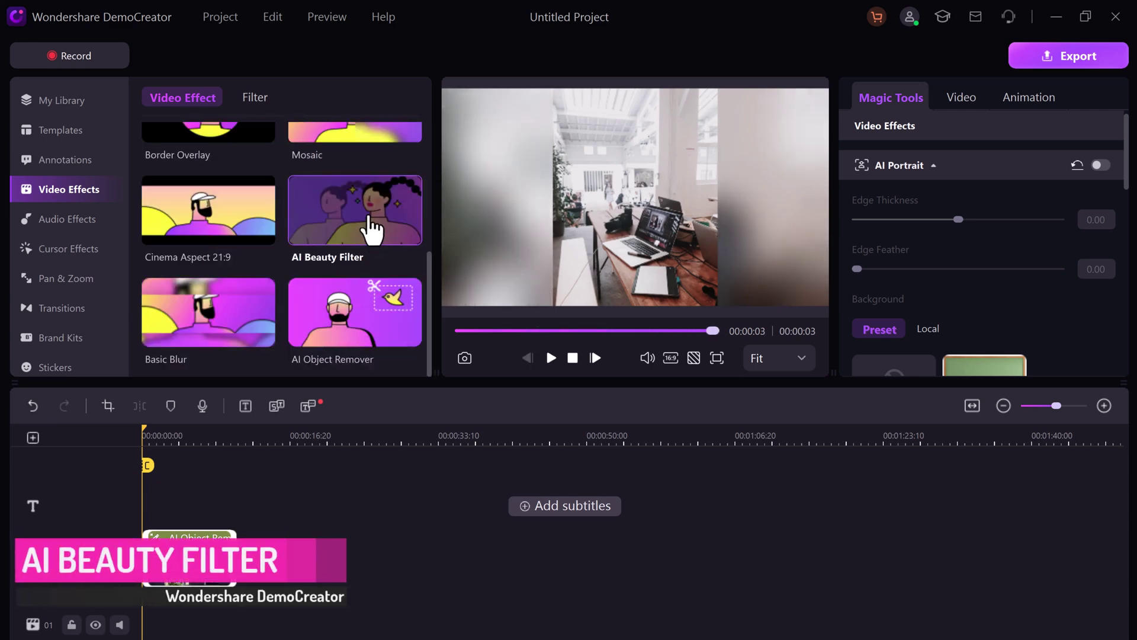
left_click(372, 229)
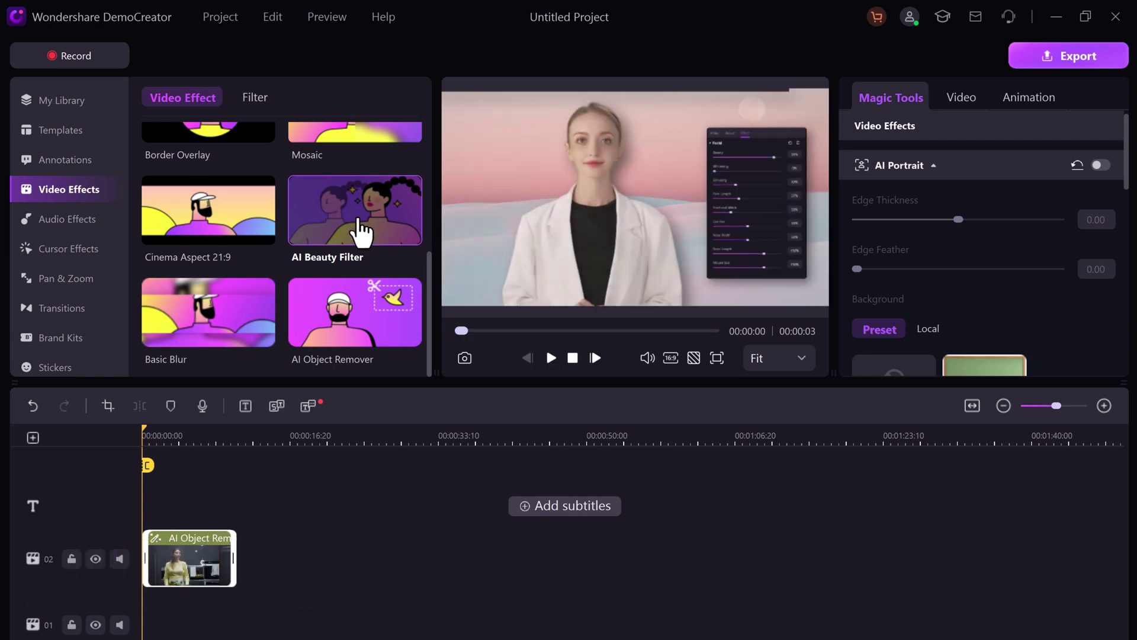
- Apply AI Beauty Filter to the kitchen clip, try the Firm preset, and settle on Whitening
left_click_drag(356, 214, 200, 558)
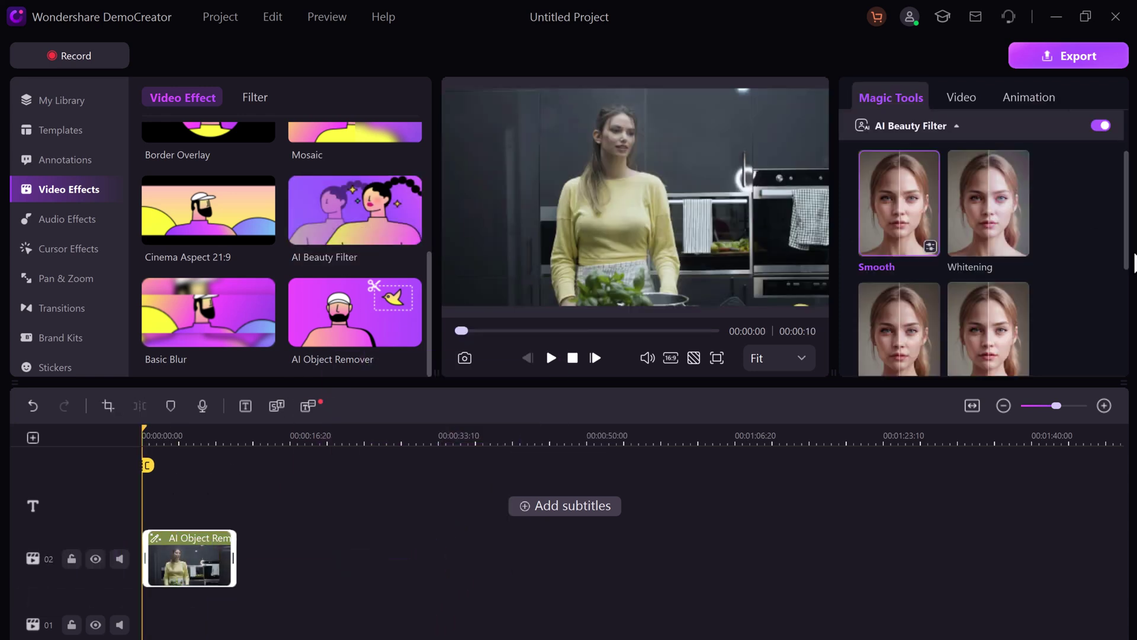
left_click(988, 234)
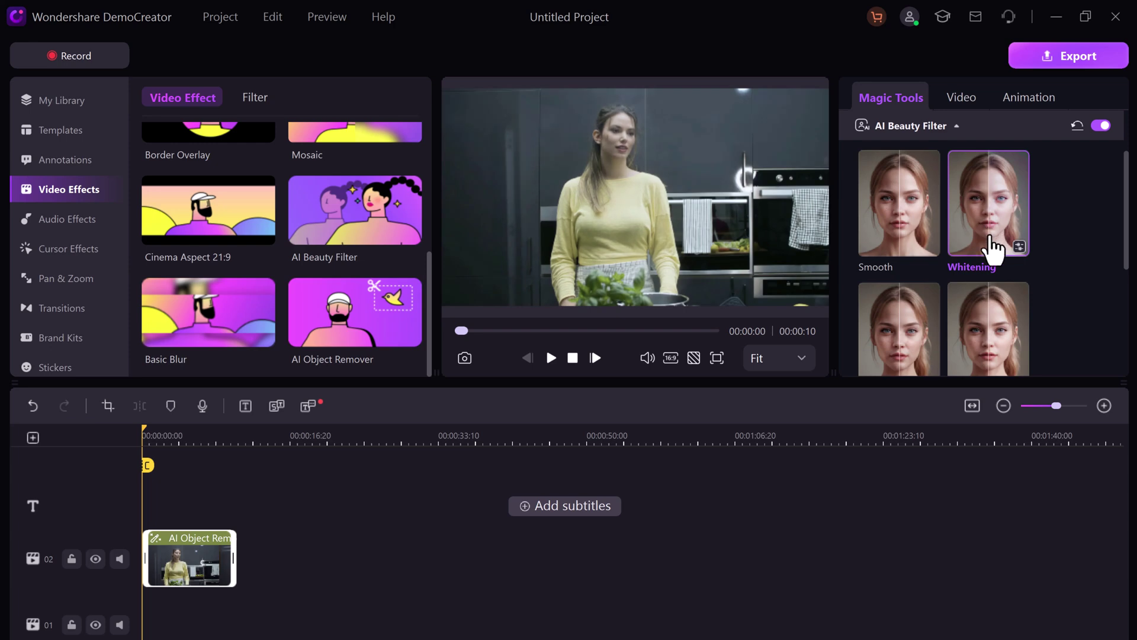
left_click(1005, 355)
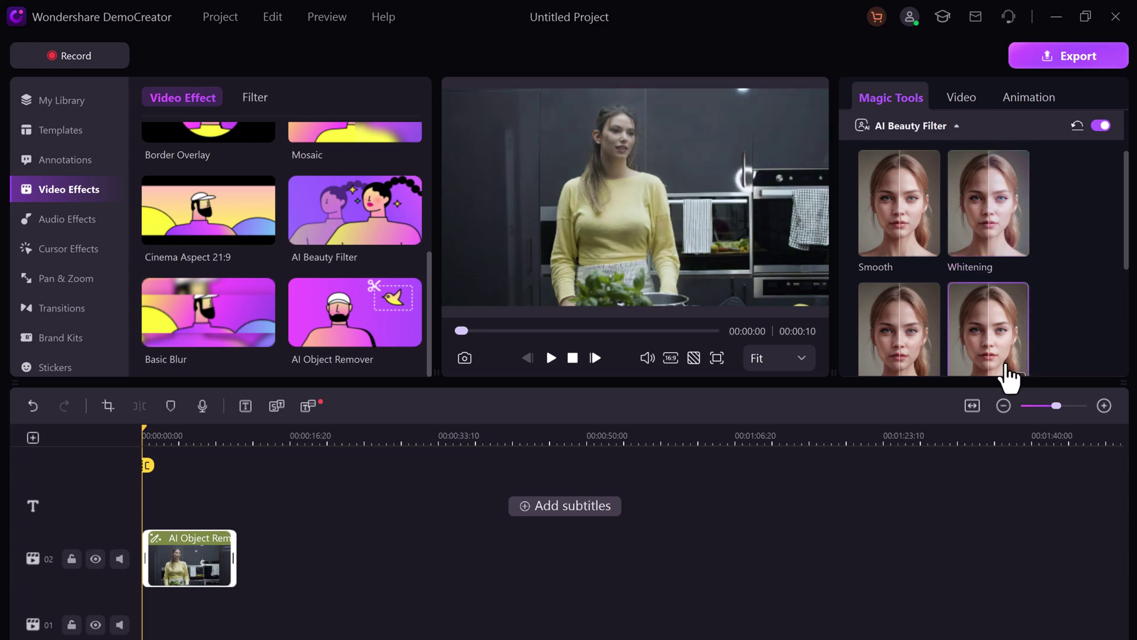
scroll(1004, 347, "down", 1)
scroll(959, 293, "down", 2)
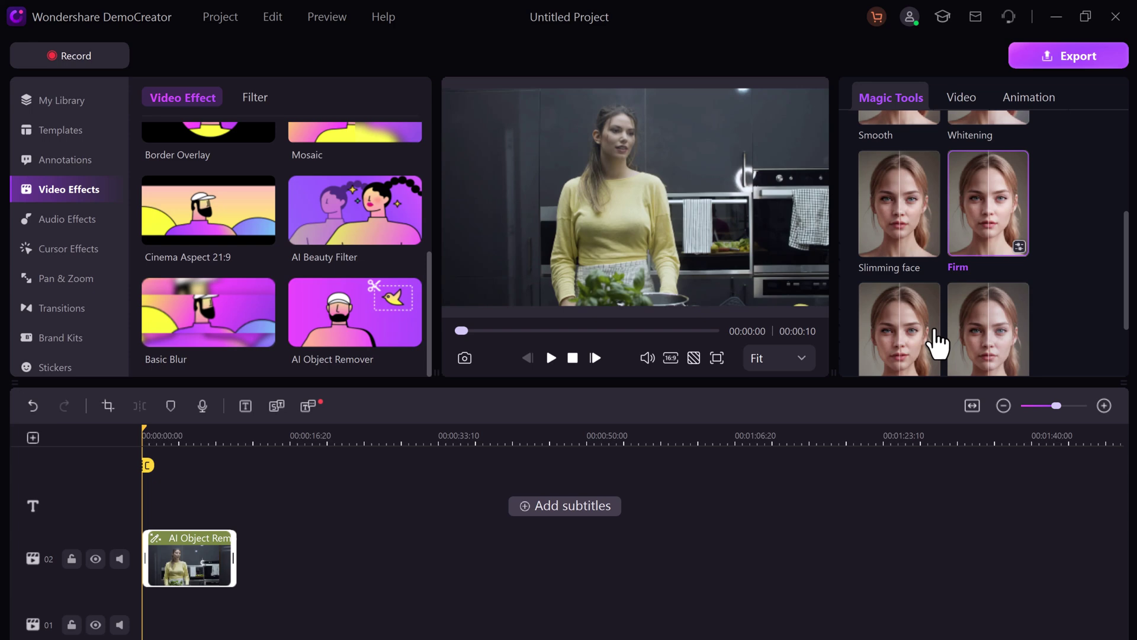
scroll(938, 340, "up", 3)
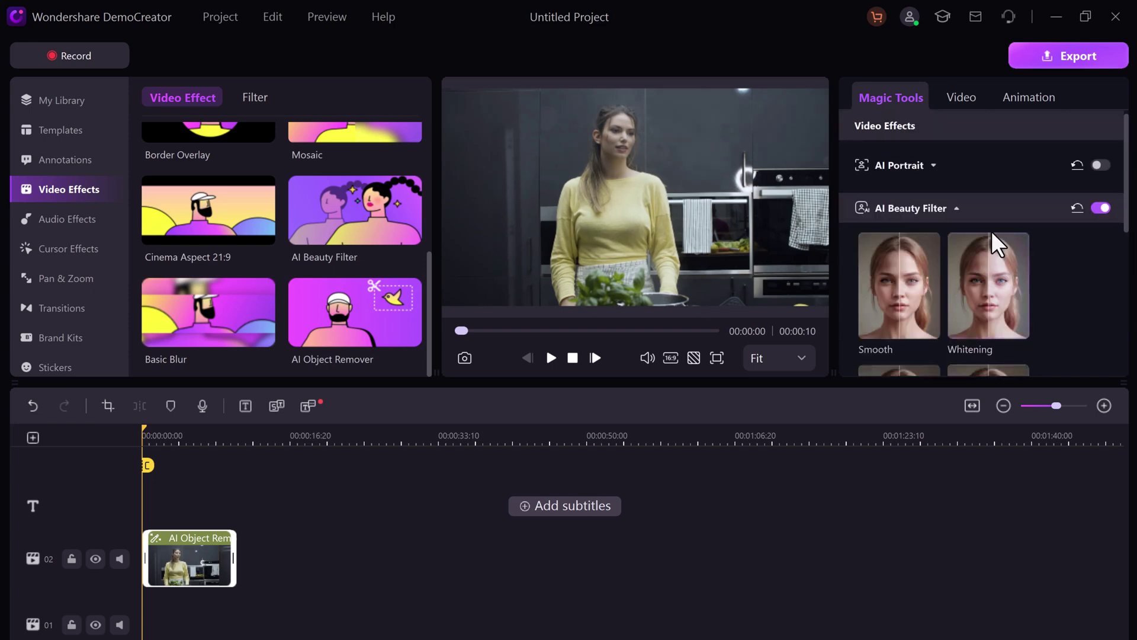
left_click(1002, 286)
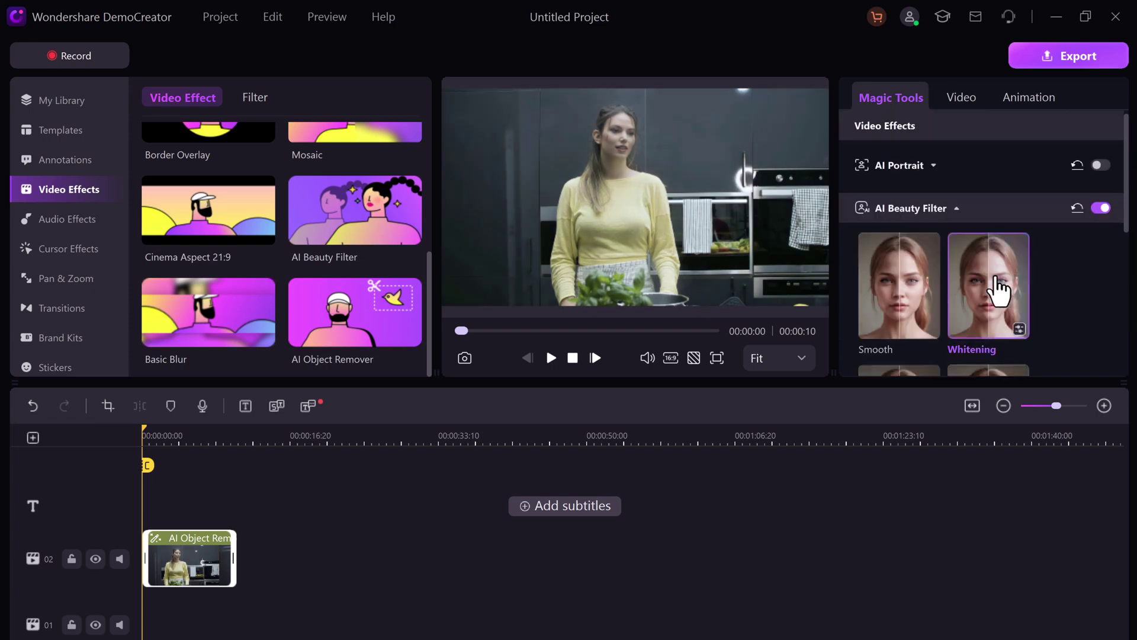
left_click(82, 227)
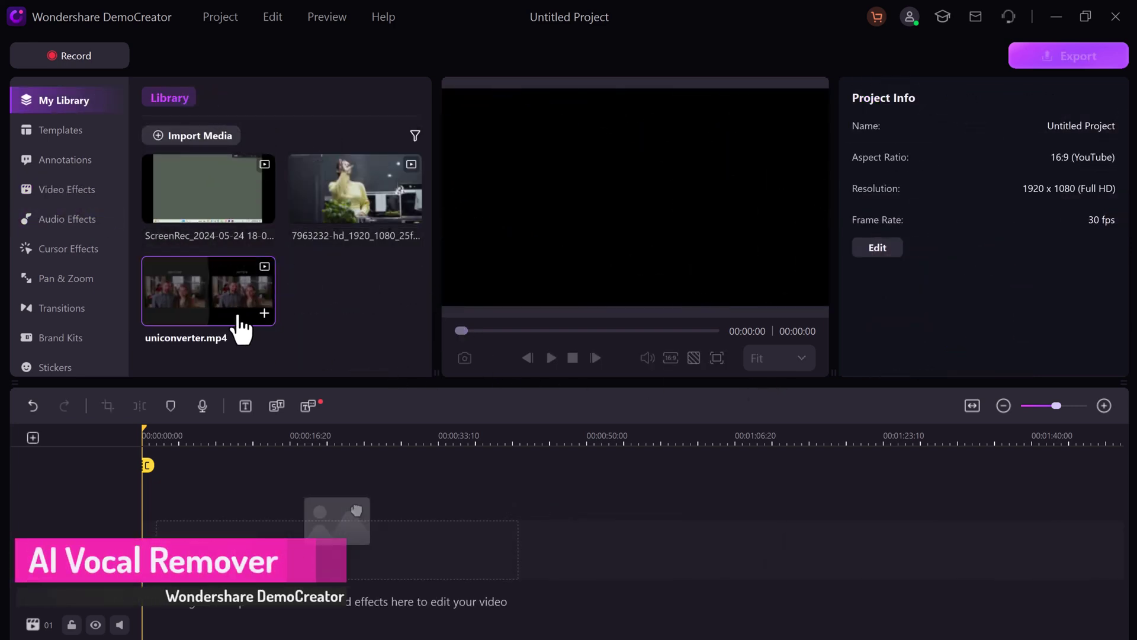
- Add uniconverter.mp4 to the timeline, accepting the Project Settings prompt
left_click(264, 313)
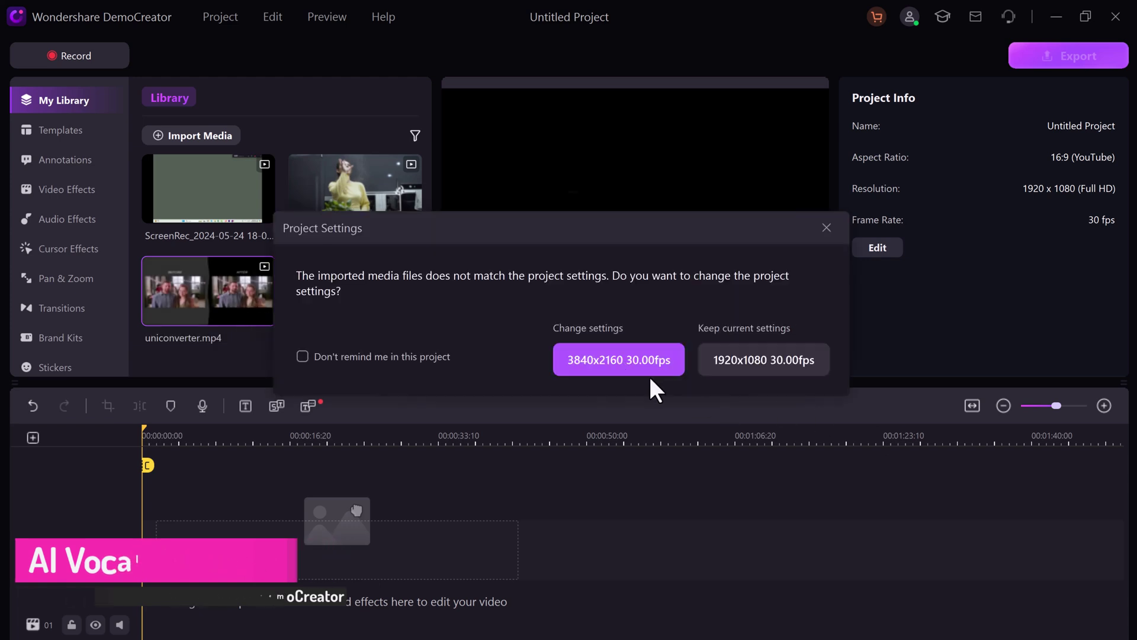
left_click(619, 359)
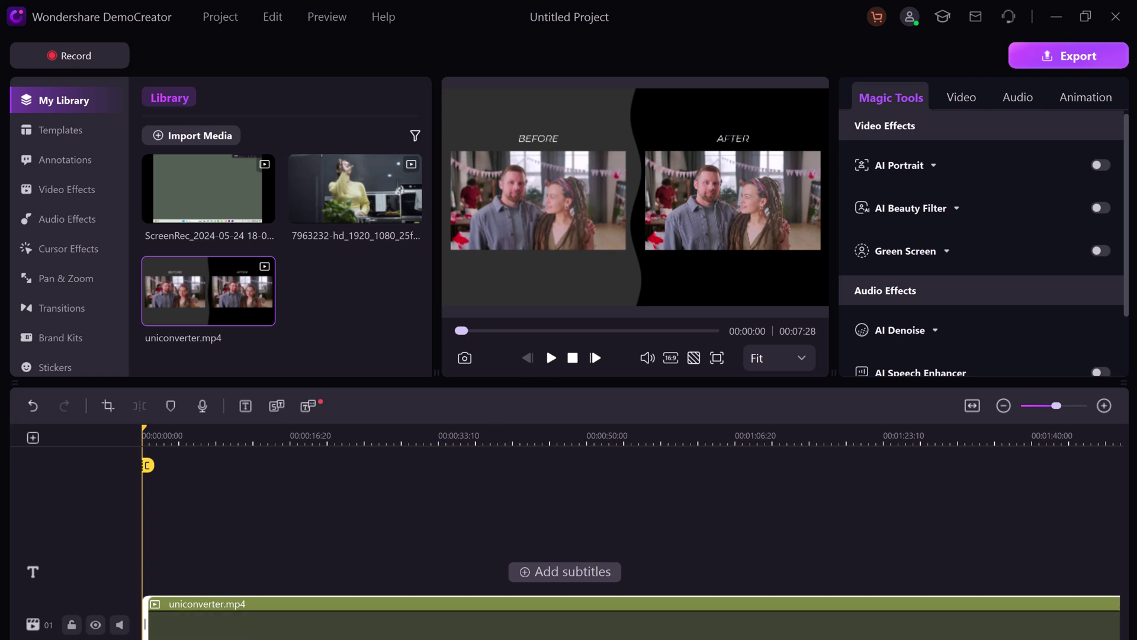
left_click(69, 220)
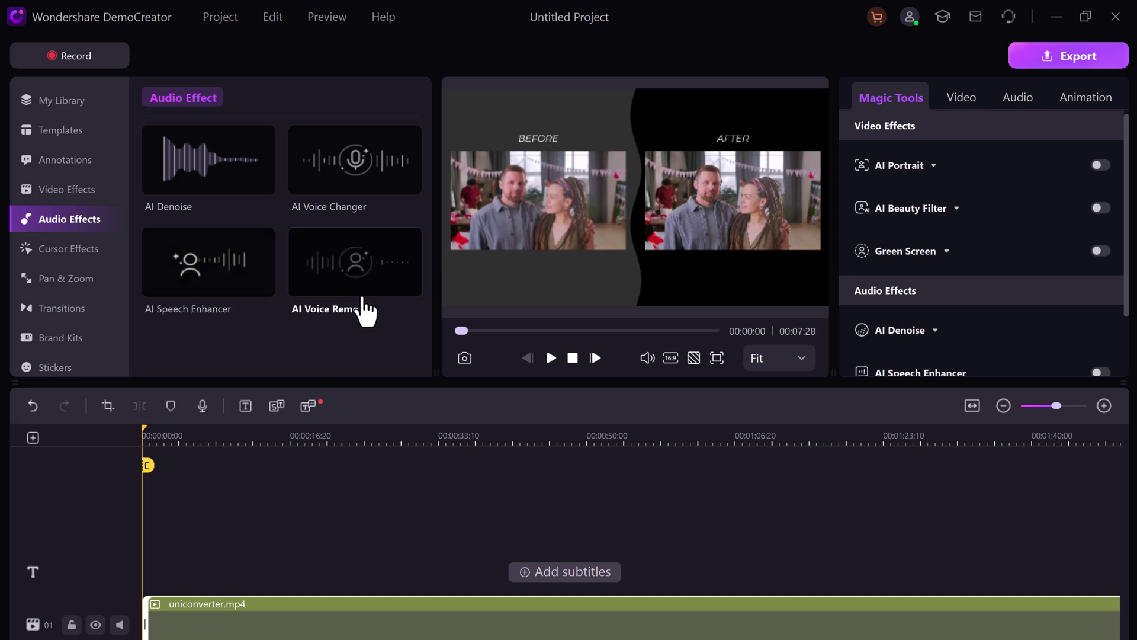
- Split the uniconverter clip's audio with AI Voice Remover and delete Background-uniconverter.mp3
left_click_drag(354, 267, 290, 605)
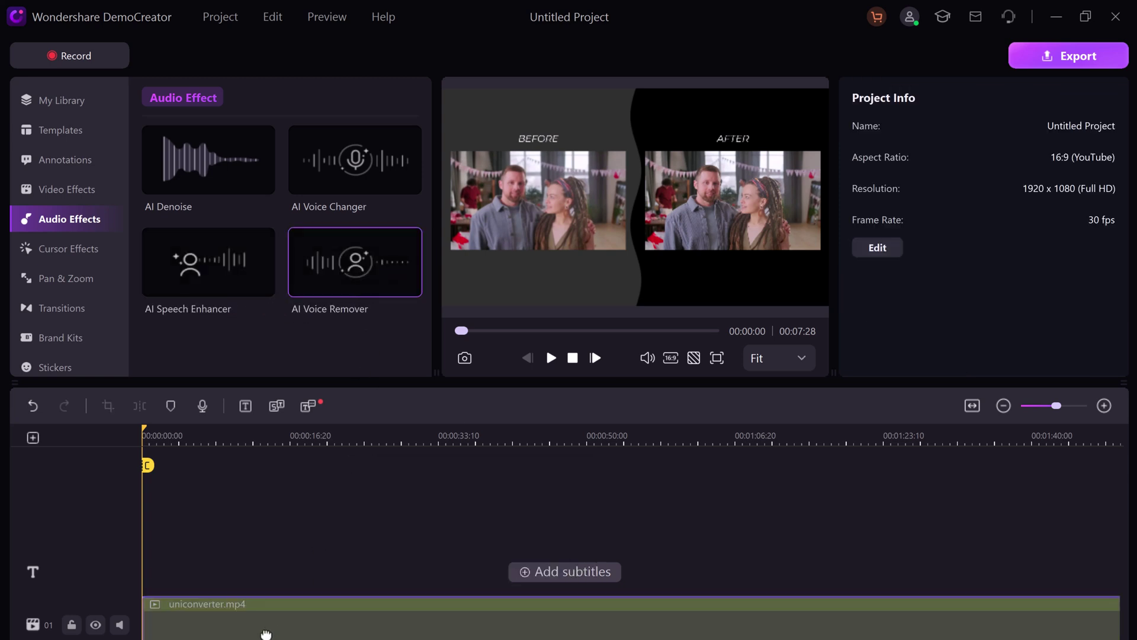
left_click_drag(266, 633, 266, 627)
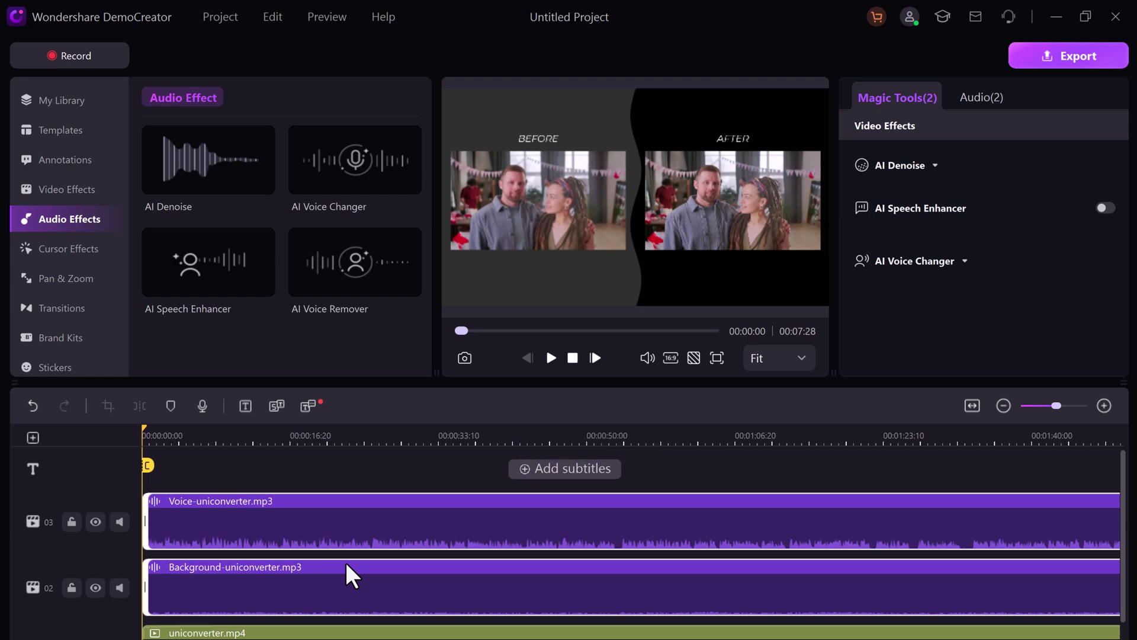
left_click(467, 586)
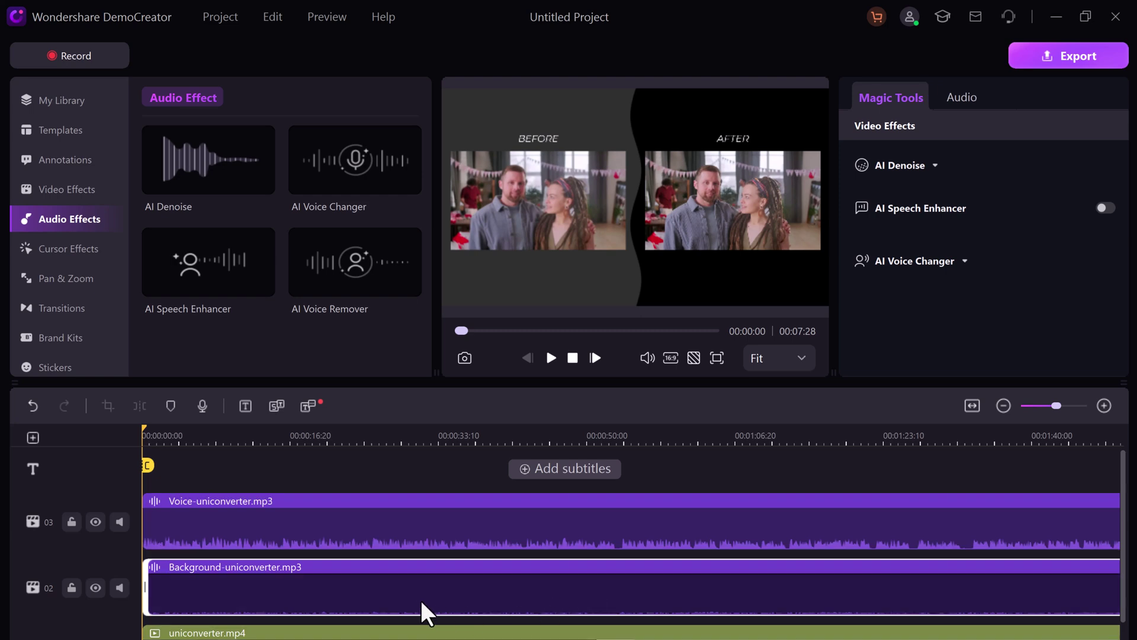
scroll(404, 598, "down", 1)
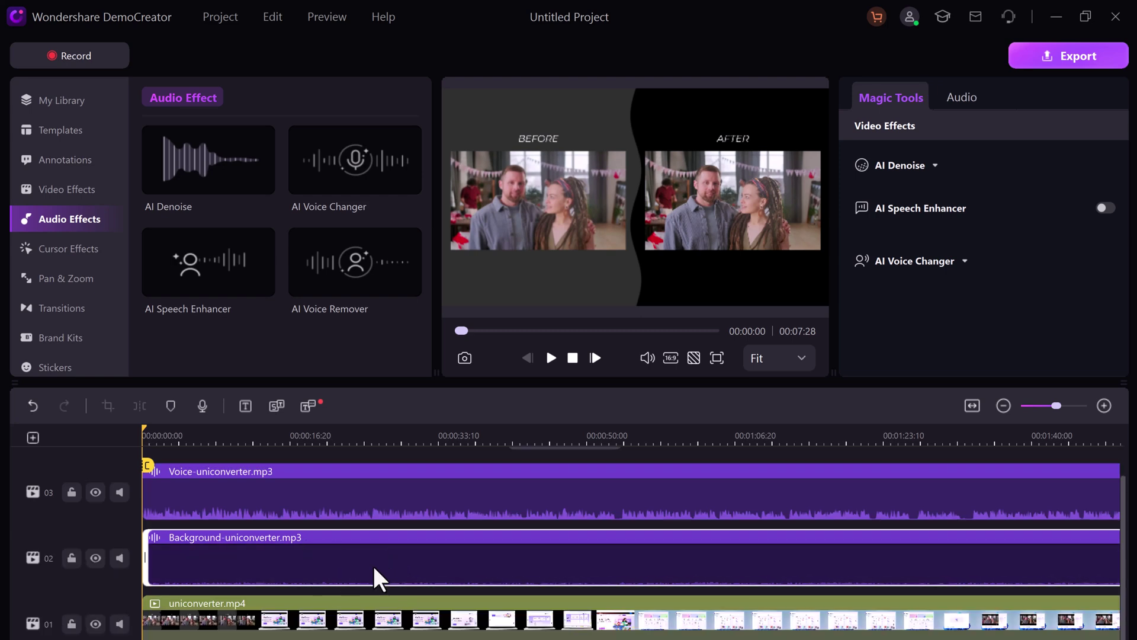
key("Delete")
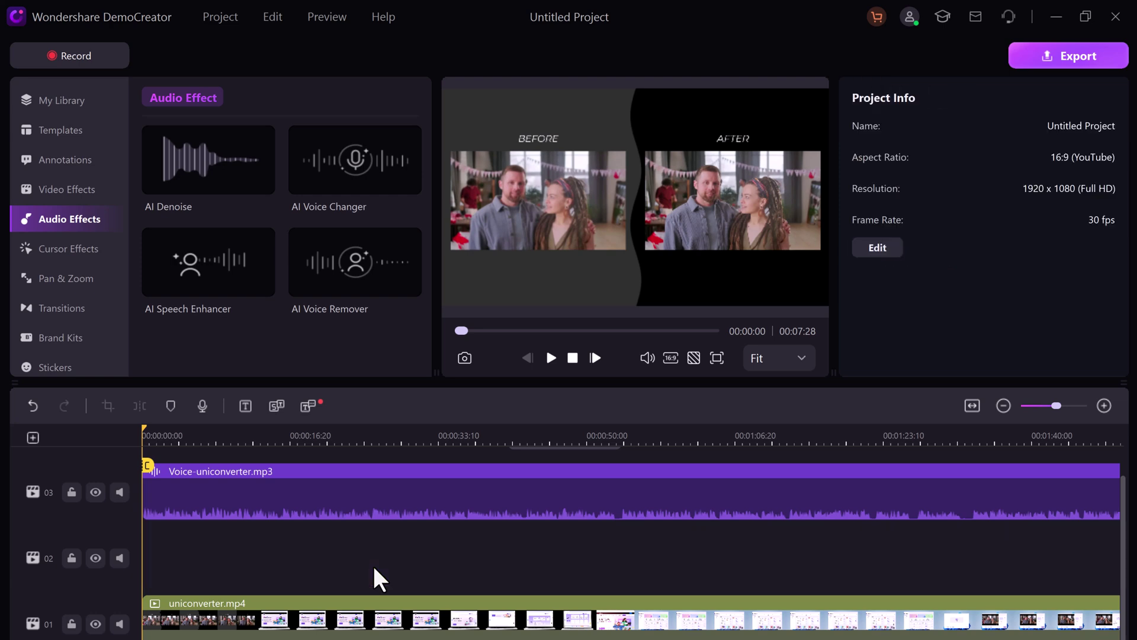
left_click(375, 512)
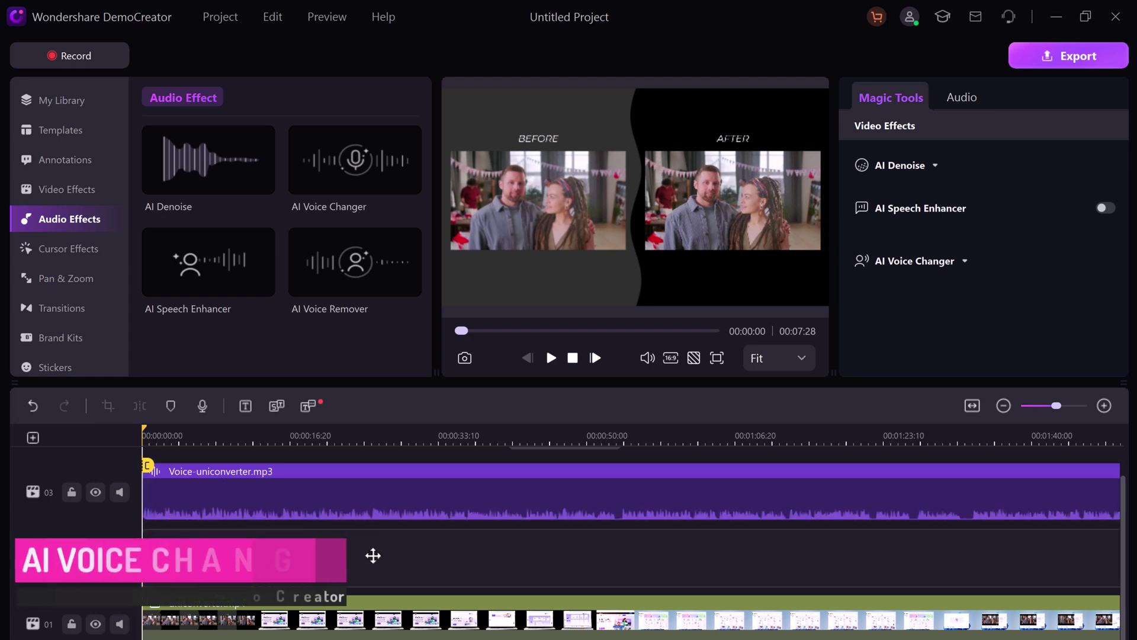
scroll(365, 515, "up", 2)
- Apply AI Voice Changer to Voice-uniconverter.mp3 using the Daniel voice
left_click(410, 504)
left_click(405, 548)
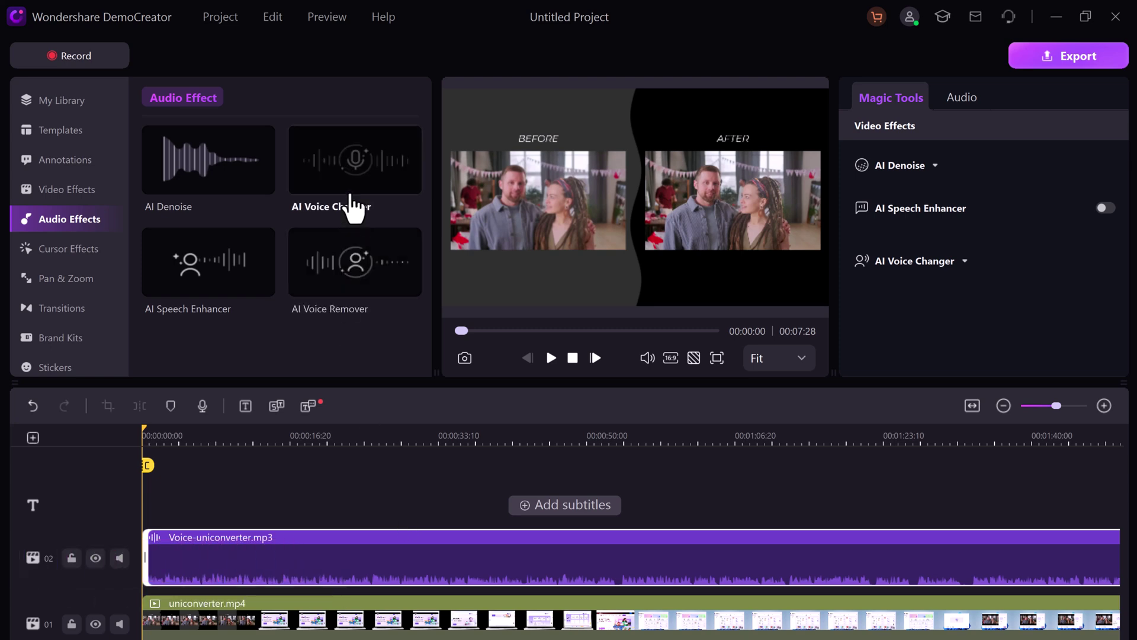
mouse_move(355, 169)
left_mouse_down()
mouse_move(256, 540)
mouse_move(257, 577)
left_mouse_up()
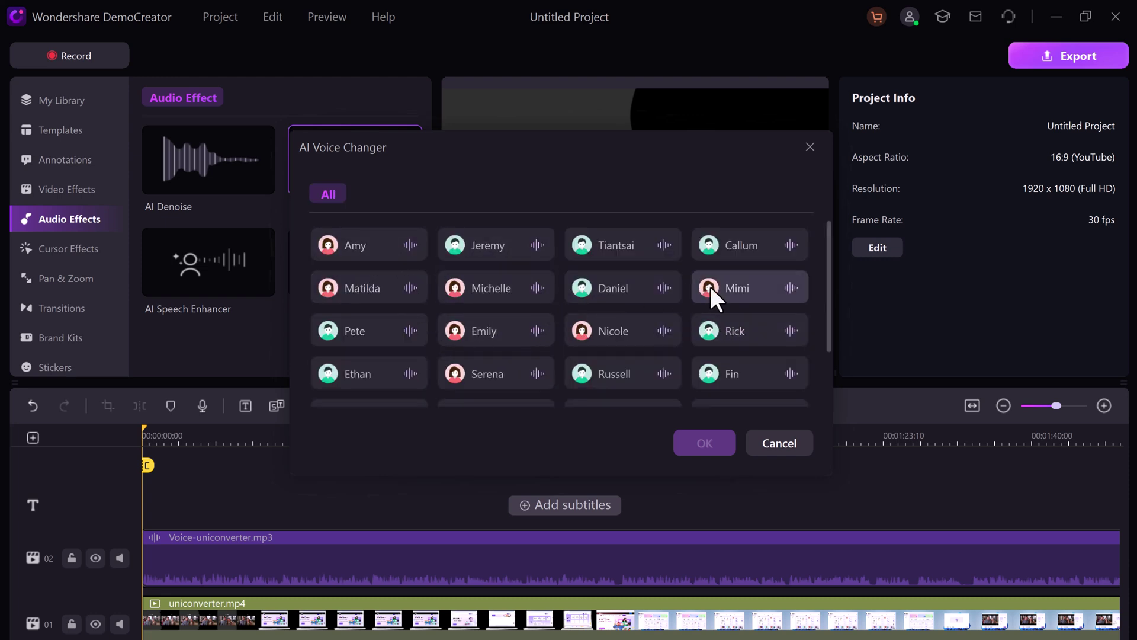
left_click(622, 289)
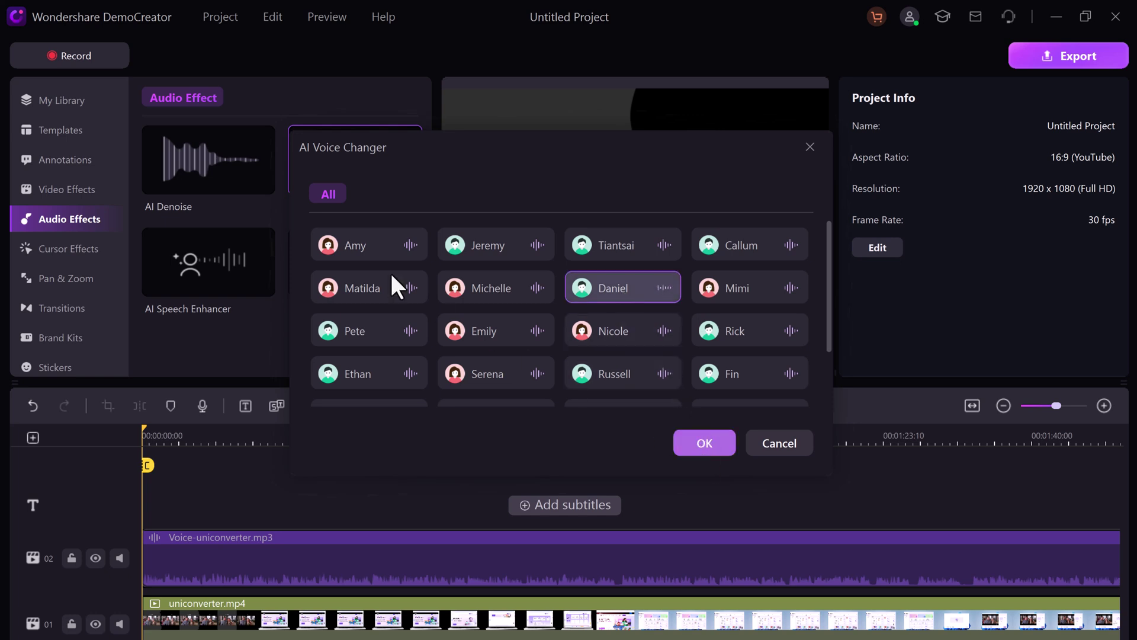
left_click(71, 249)
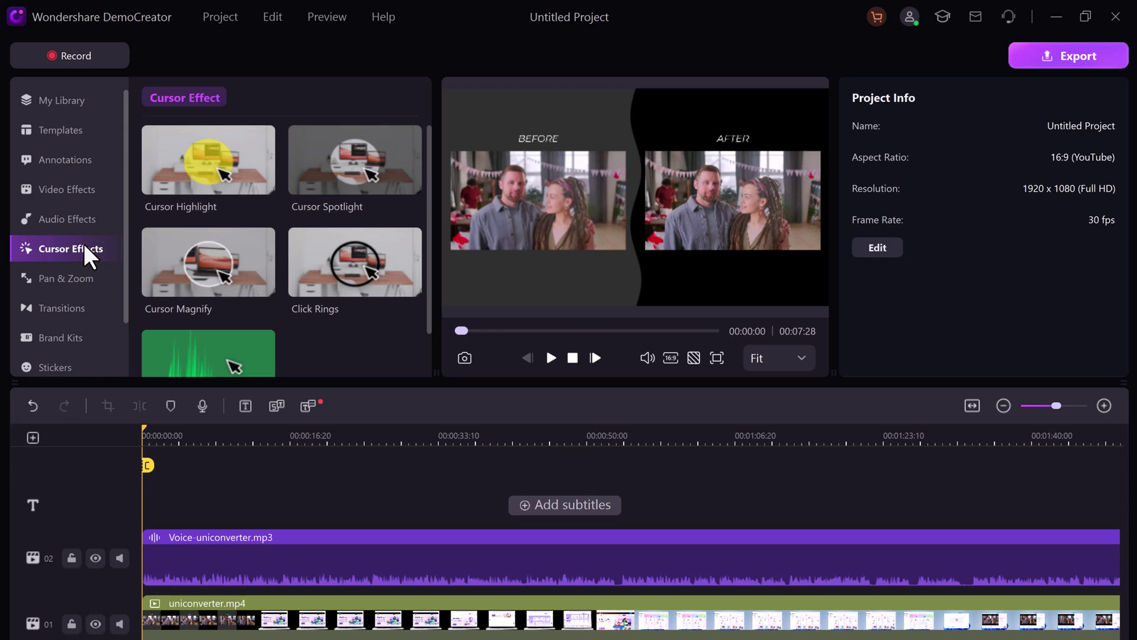
- Move the playhead to 00:00:41, then browse the Pan & Zoom, Transitions and Brand Kits libraries
left_click(508, 436)
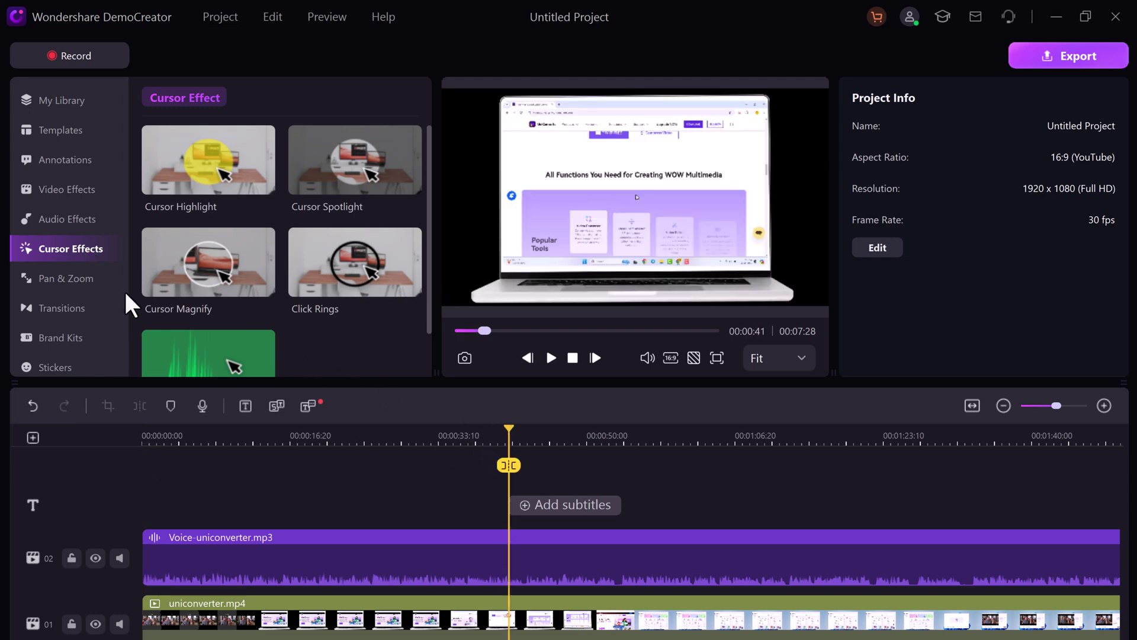
left_click(78, 279)
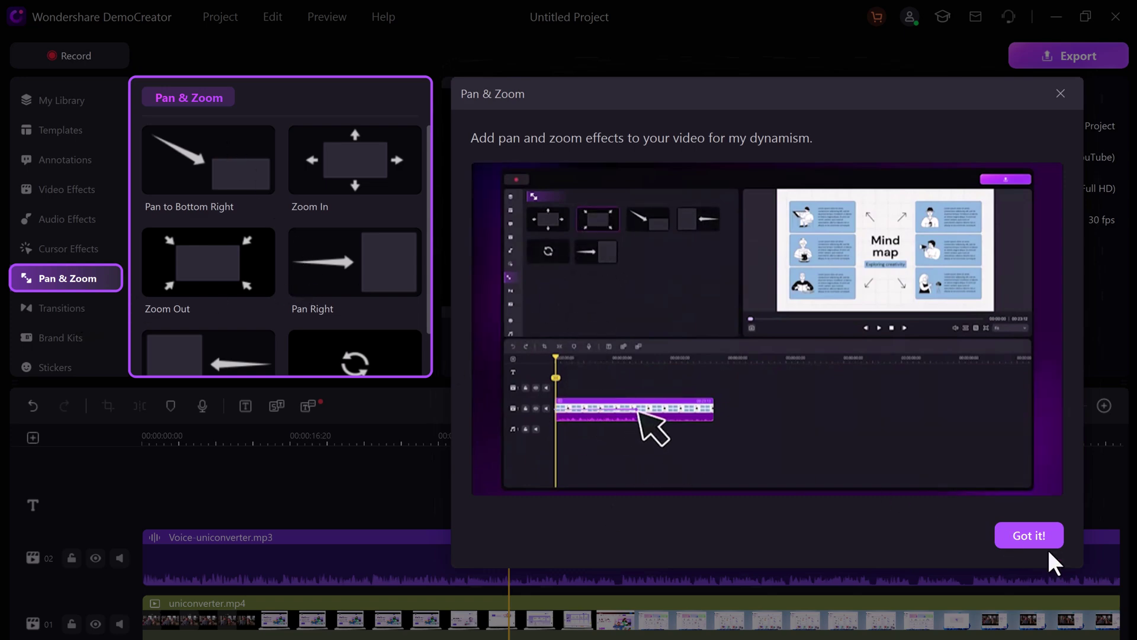
left_click(1061, 93)
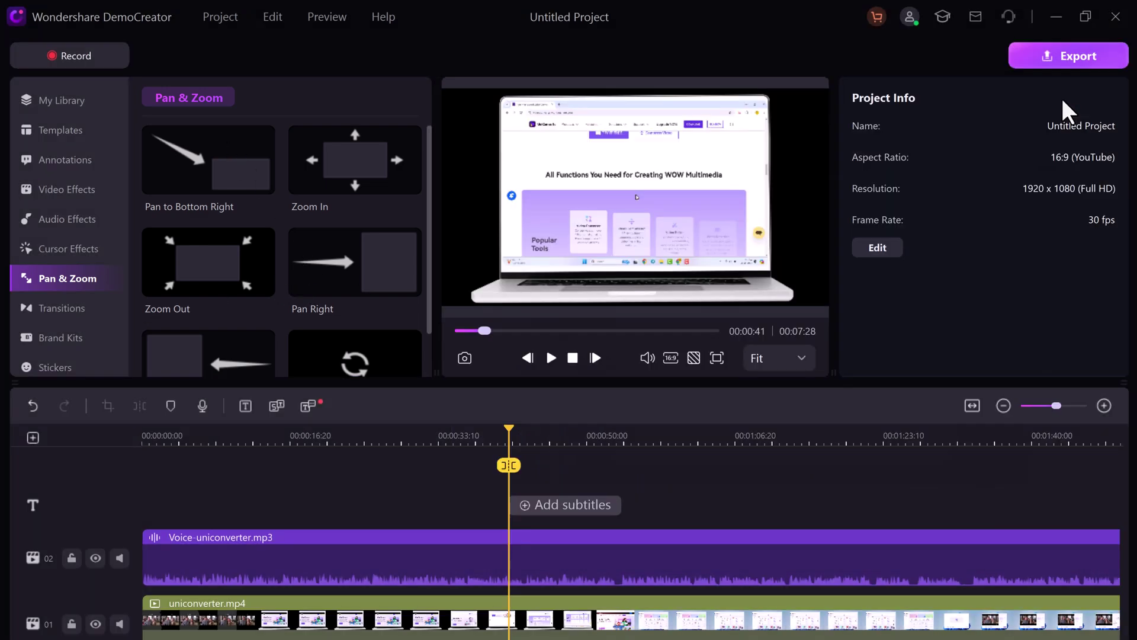
left_click(99, 307)
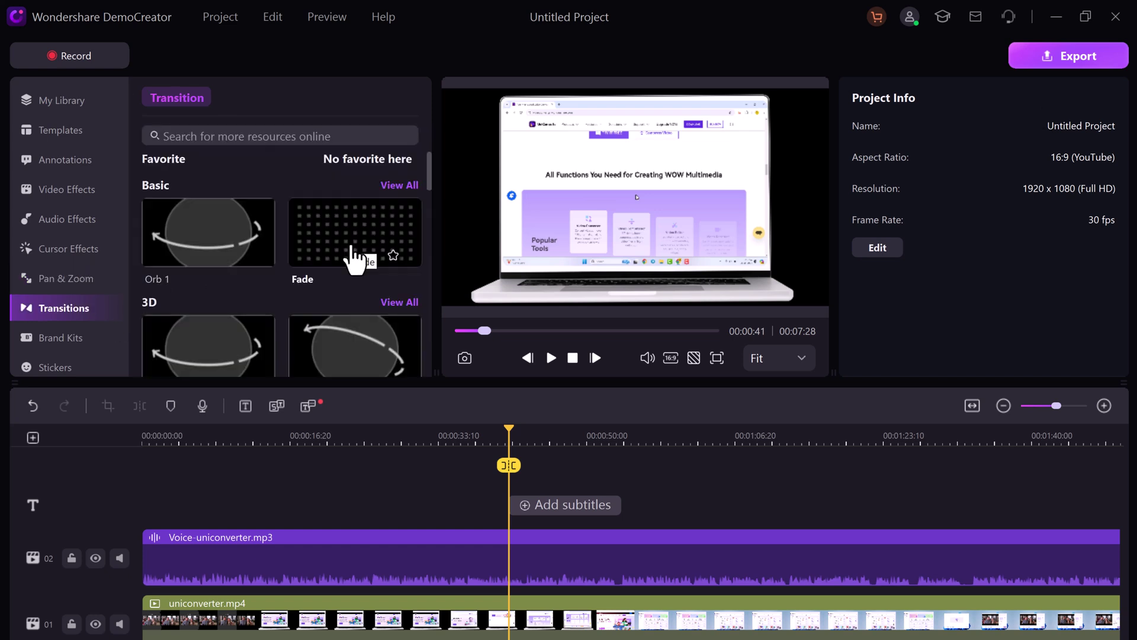
left_click(62, 338)
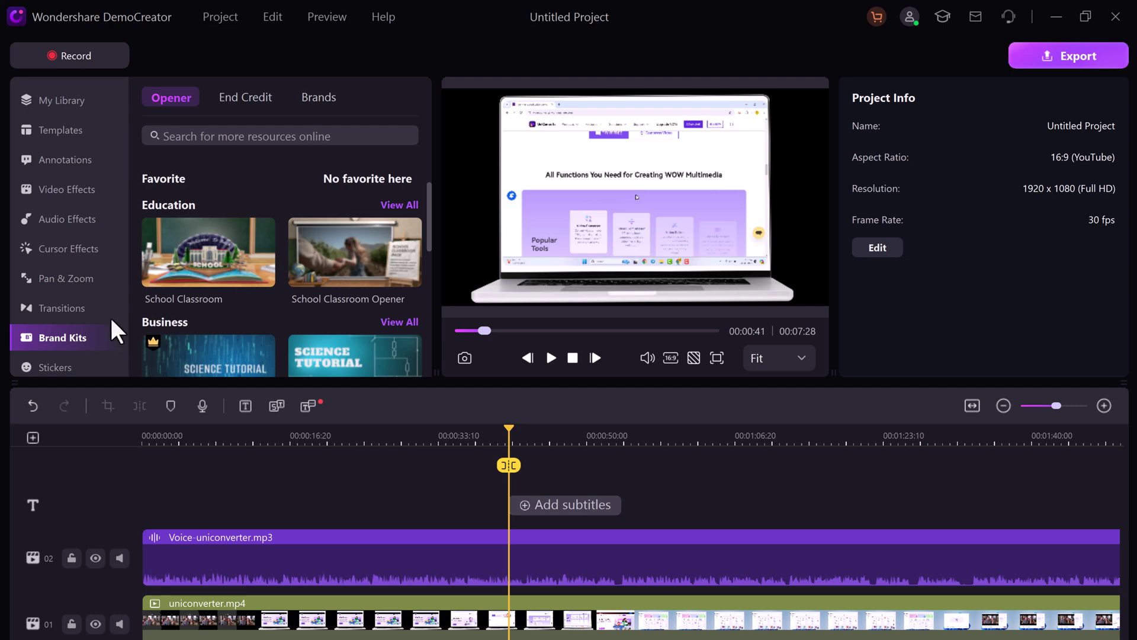
- Browse the Audios and Effects Packs libraries, then switch back to My Library
left_click(80, 326)
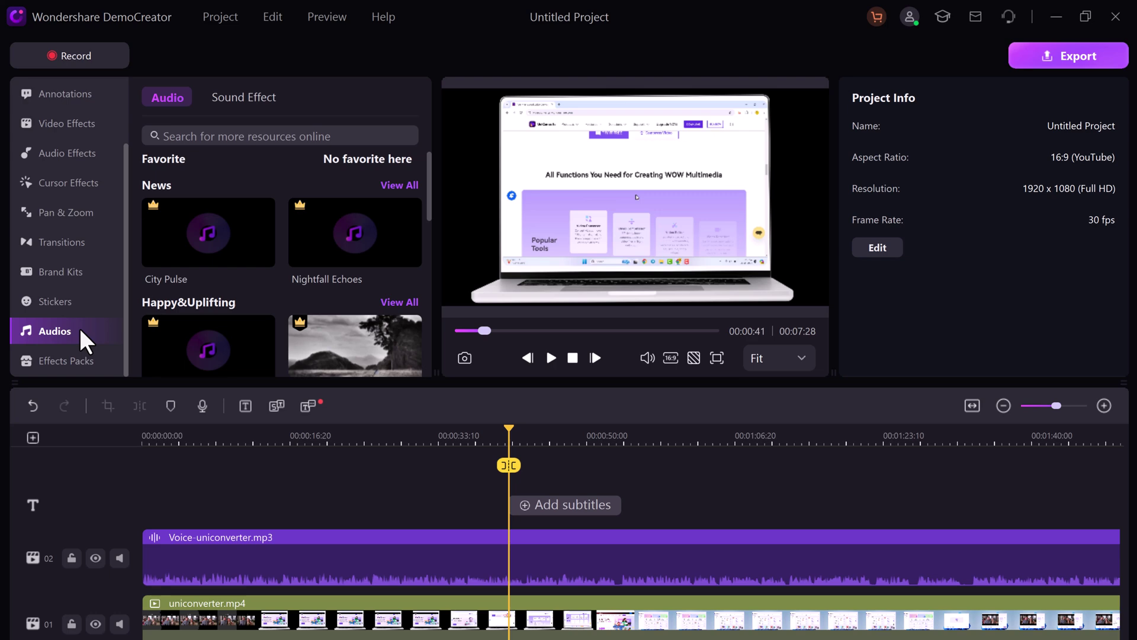
scroll(80, 327, "up", 1)
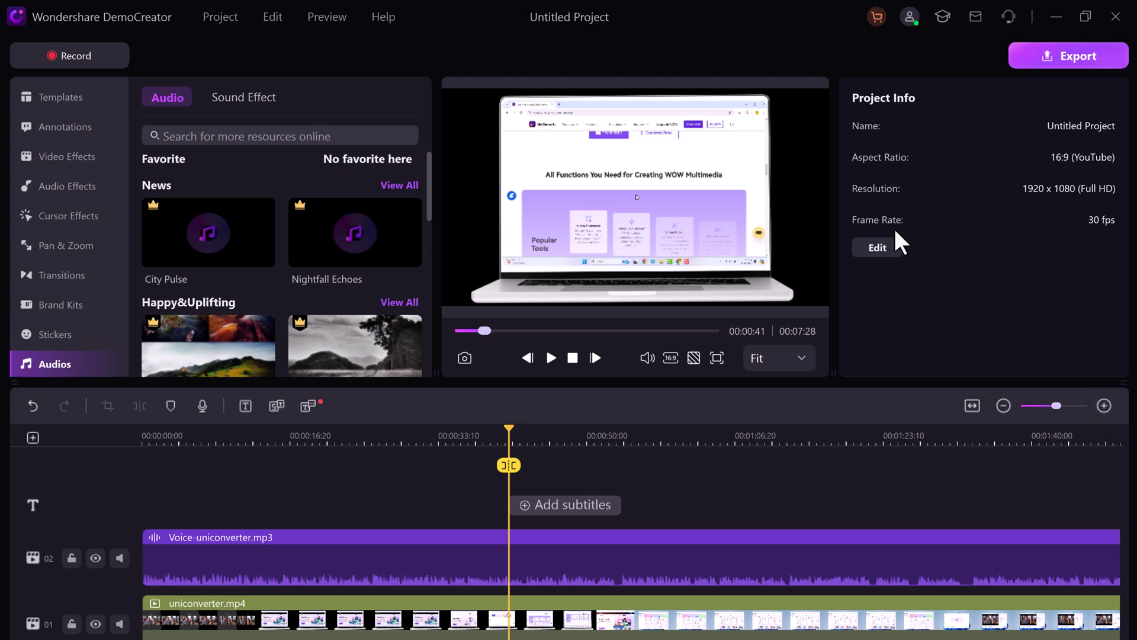
scroll(249, 320, "down", 1)
scroll(69, 353, "down", 1)
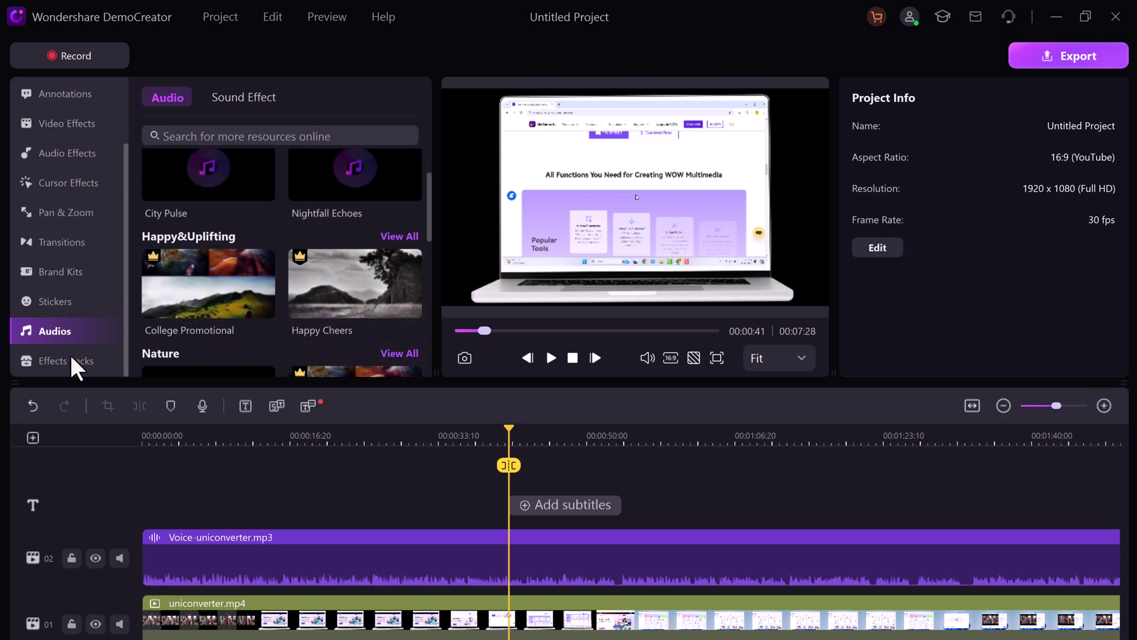
left_click(66, 361)
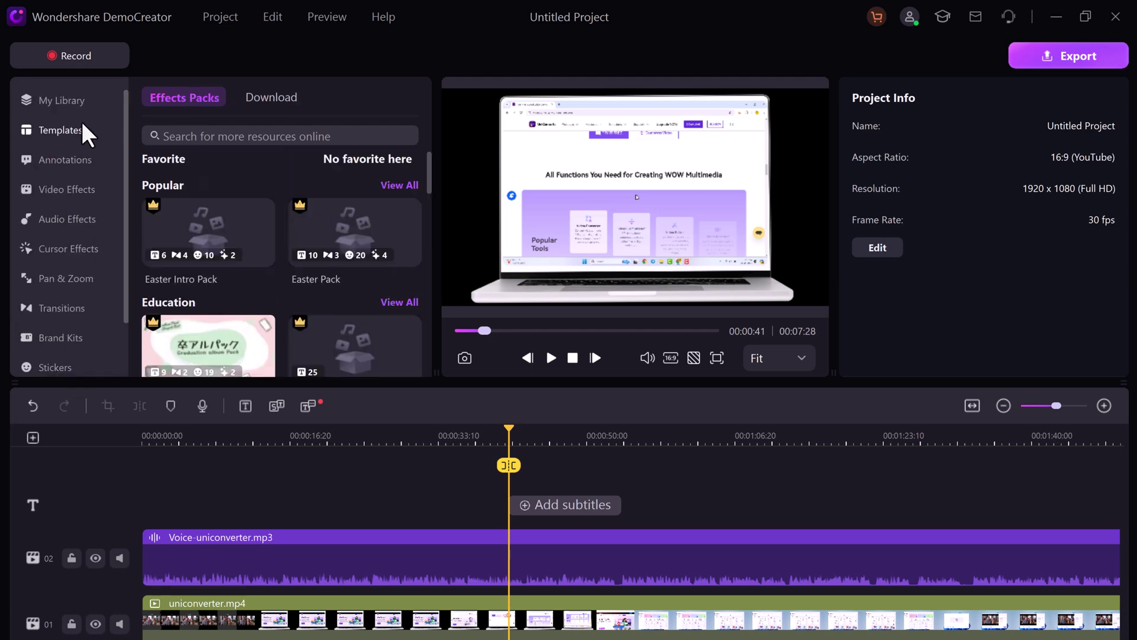
left_click(64, 97)
left_click(209, 292)
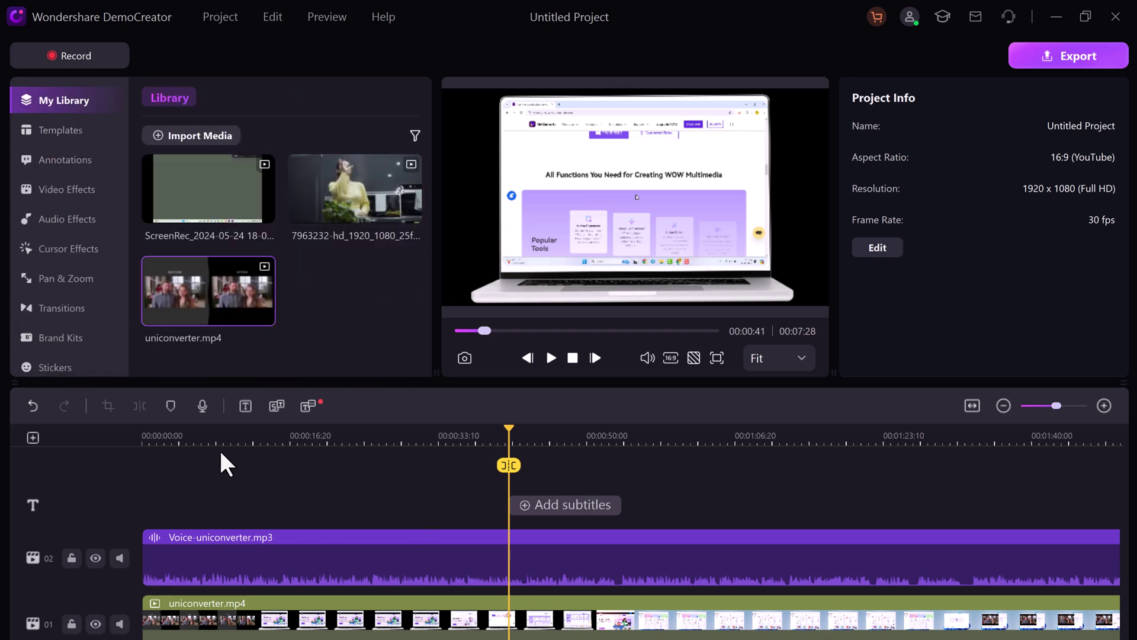